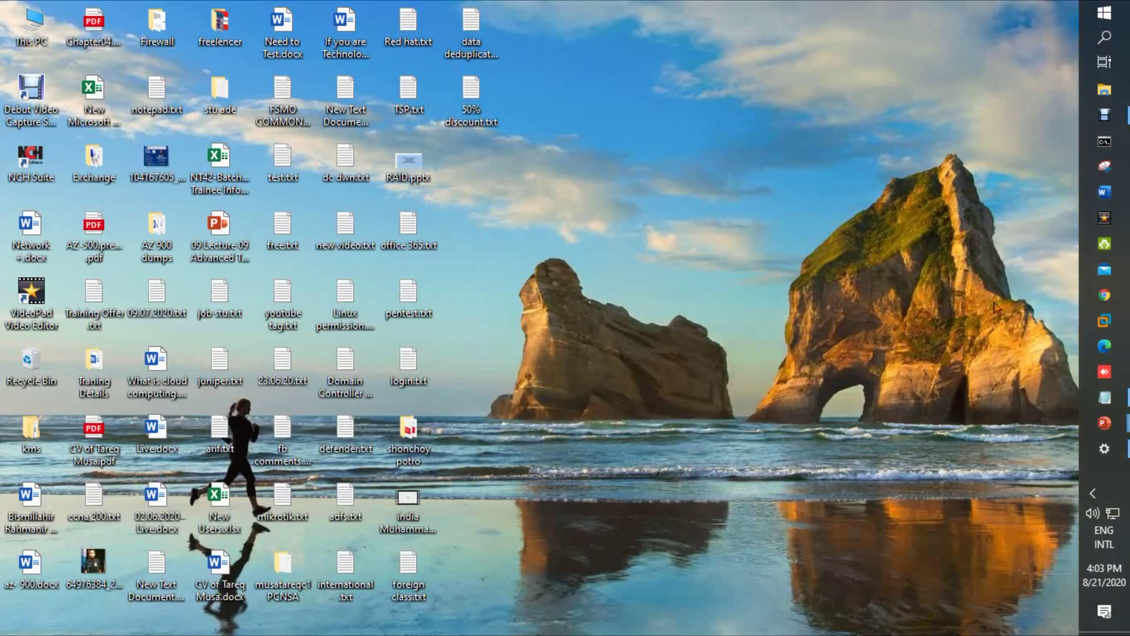
Start Google Chrome from the taskbar, opening a new tab with Google search
click(1104, 295)
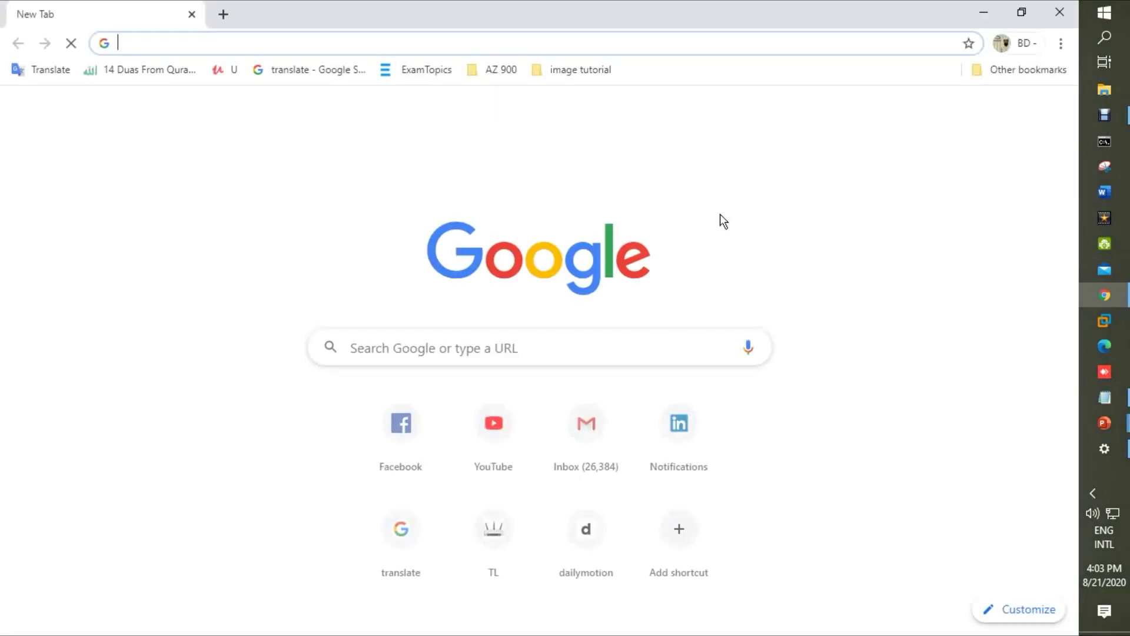
Paste and load the info.microsoft.com Azure Virtual Training Day: Fundamentals event URL
click(311, 43)
text(https://info.microsoft.com/AP-AzureINFRA-CATALOG-FY20-07Jul-07-MicrosoftAzureVirtualTrainingDayFundamentals-SRDEM30218_CatalogDisplayPage.html)
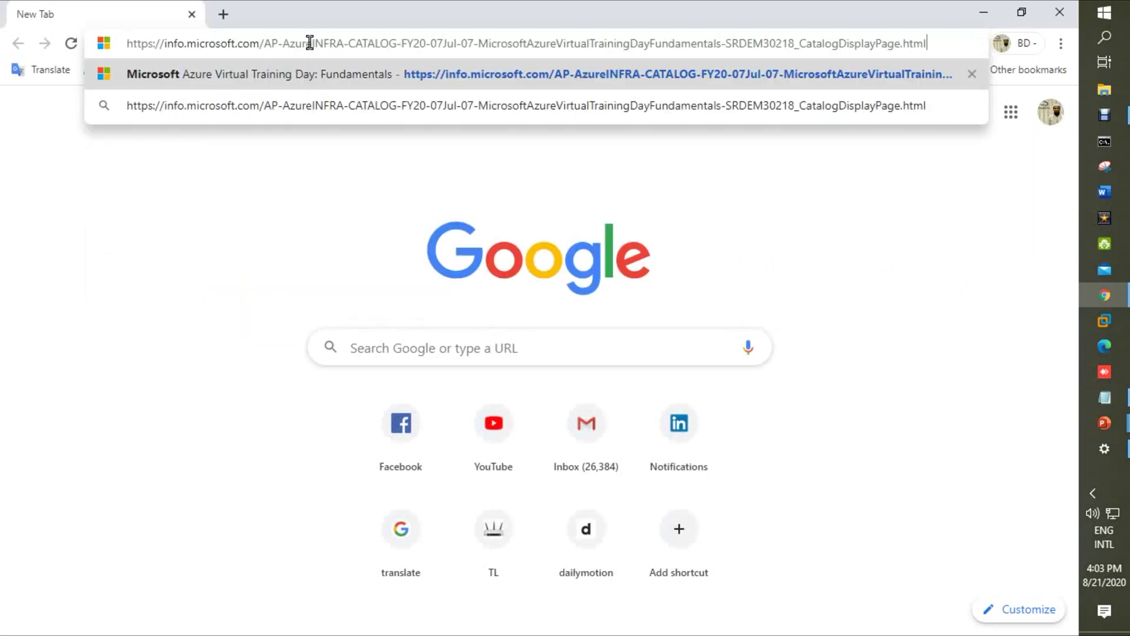
drag(126, 44, 928, 43)
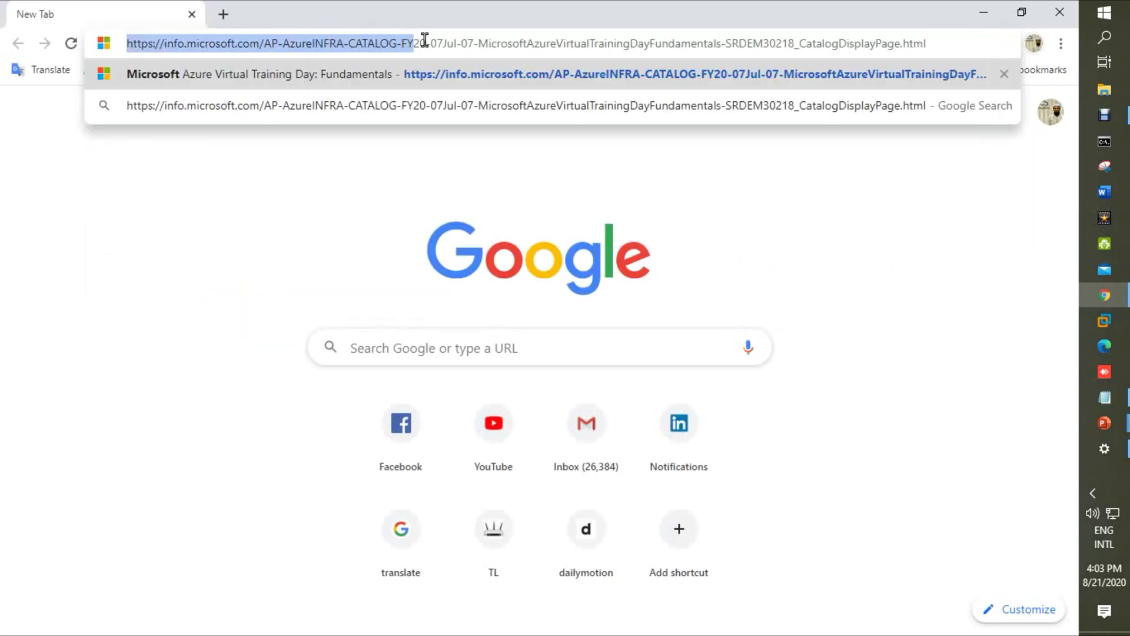
click(937, 43)
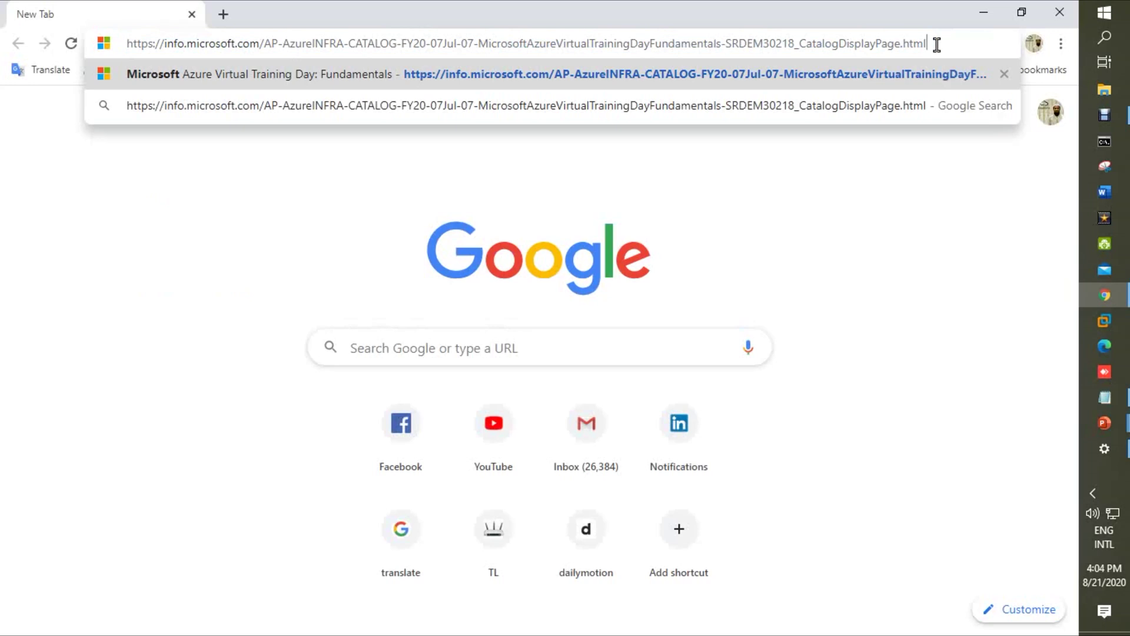
key(Return)
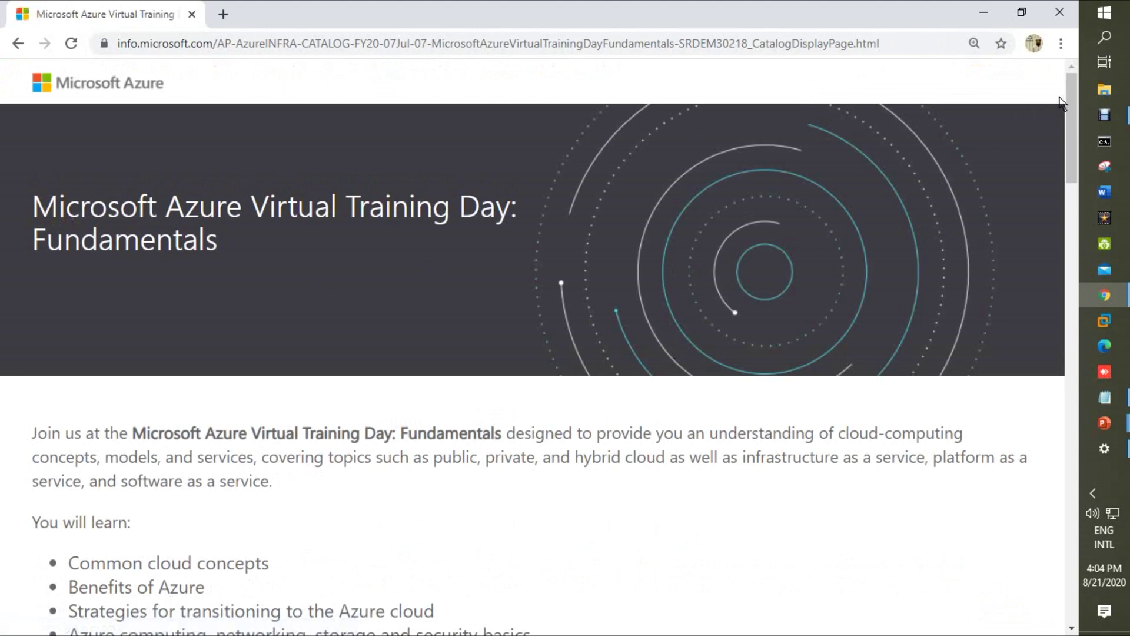
mouse_move(1071, 98)
mouse_down()
mouse_move(1075, 132)
mouse_move(1075, 120)
mouse_up()
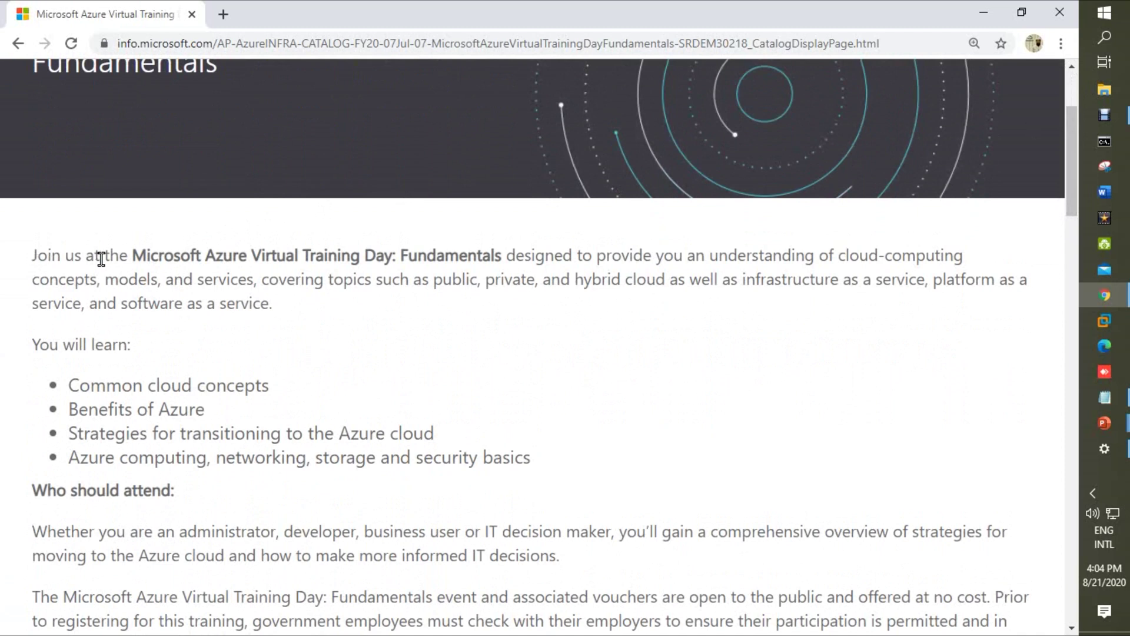
Read the event description, highlighting the event name and part of the paragraph
drag(132, 255, 392, 255)
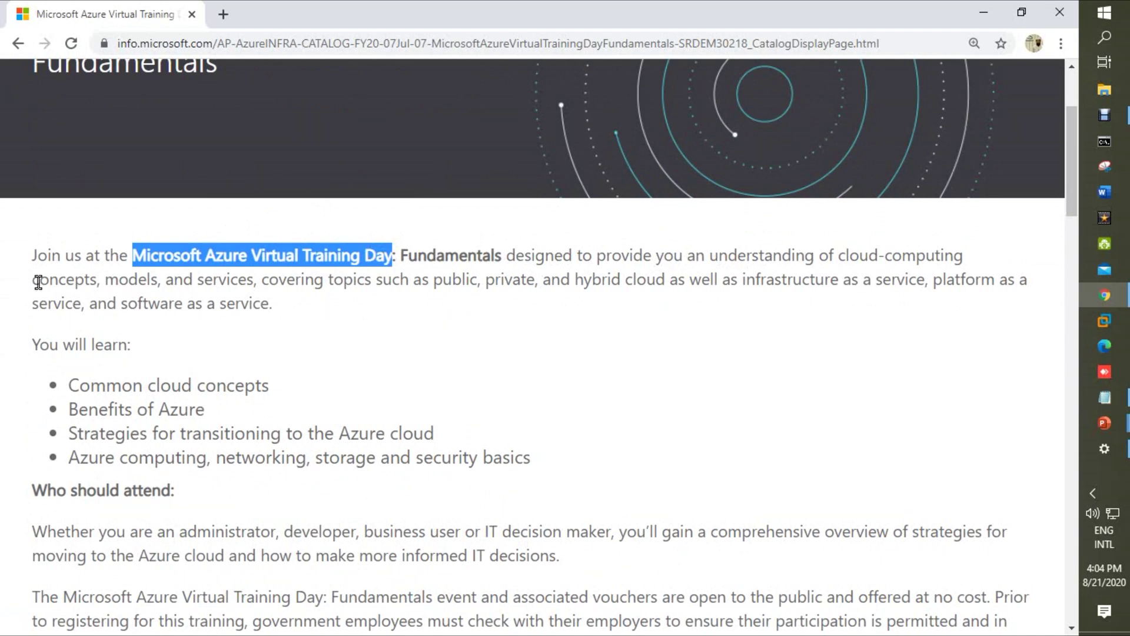
drag(33, 279, 153, 279)
click(214, 282)
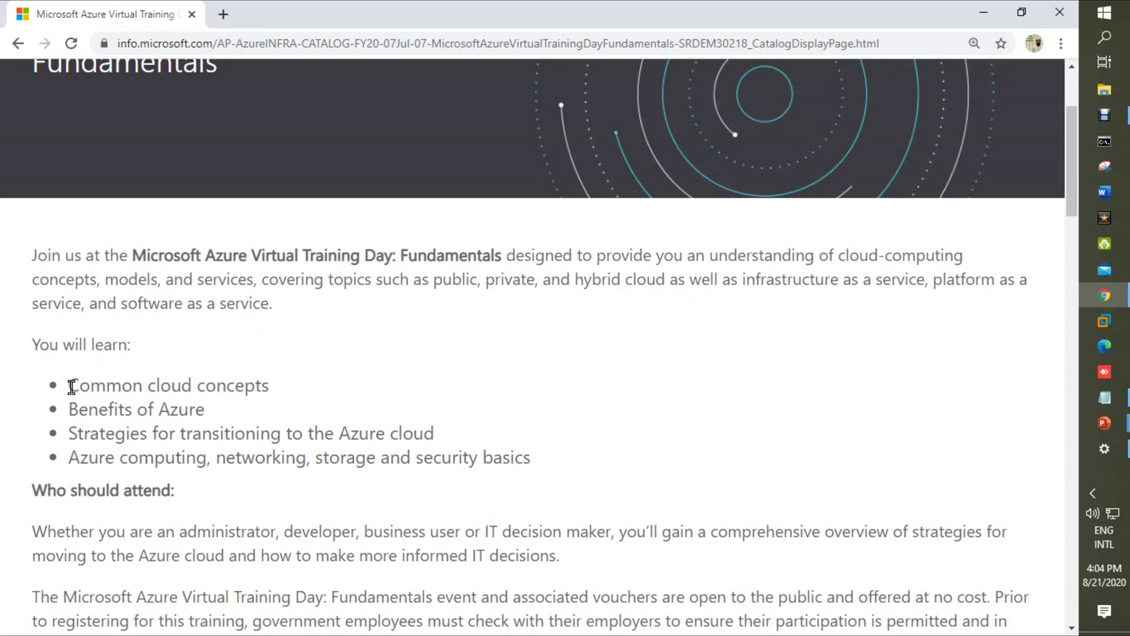
Read the learning topics: cloud concepts, Azure benefits, computing, networking, storage, security basics
drag(72, 386, 236, 386)
drag(74, 414, 227, 415)
click(68, 435)
drag(67, 435, 424, 448)
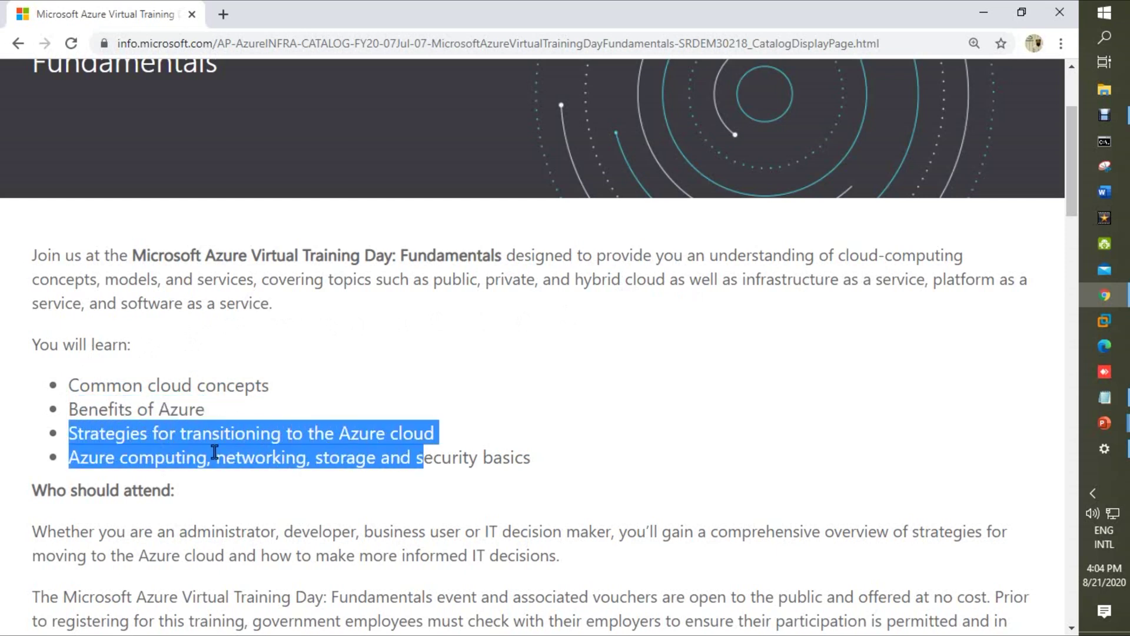
double_click(159, 459)
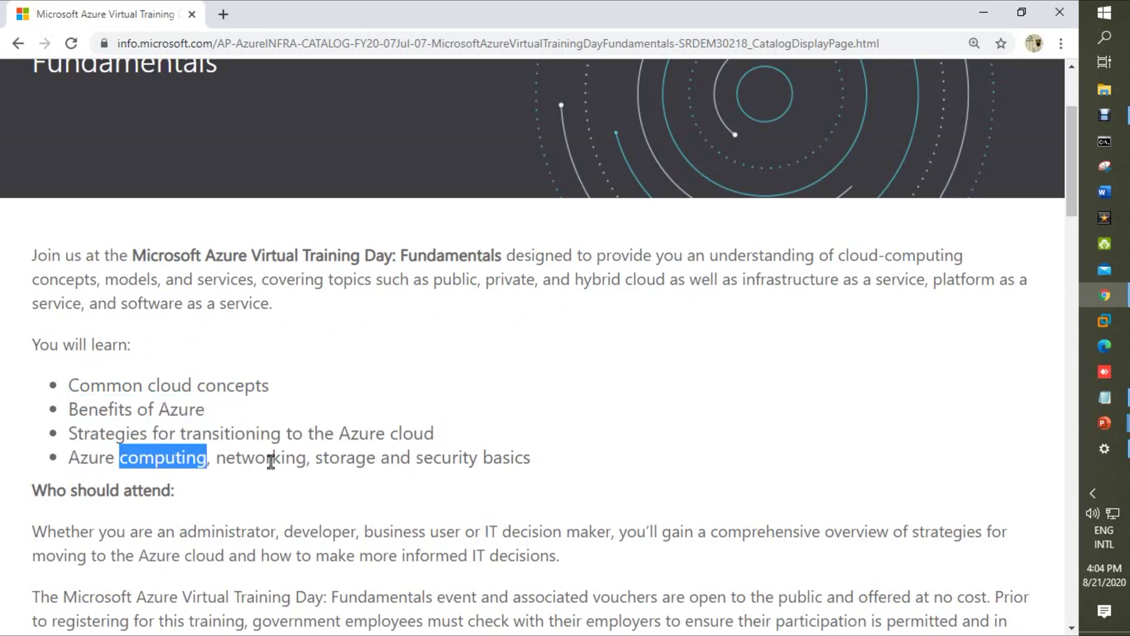
double_click(271, 459)
double_click(340, 458)
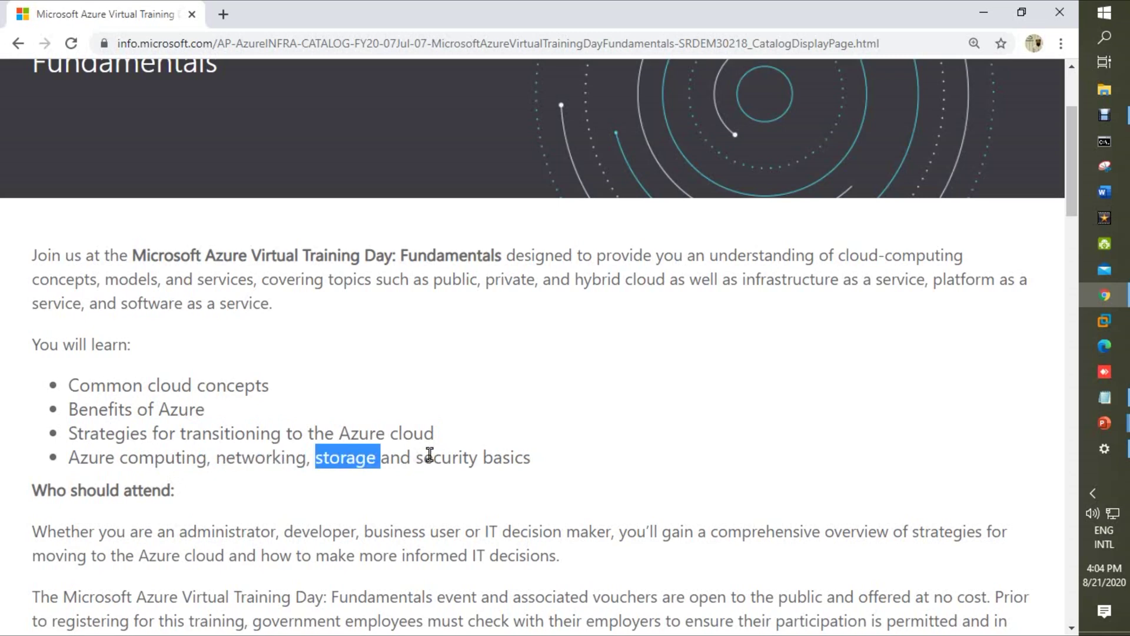
drag(434, 459, 538, 464)
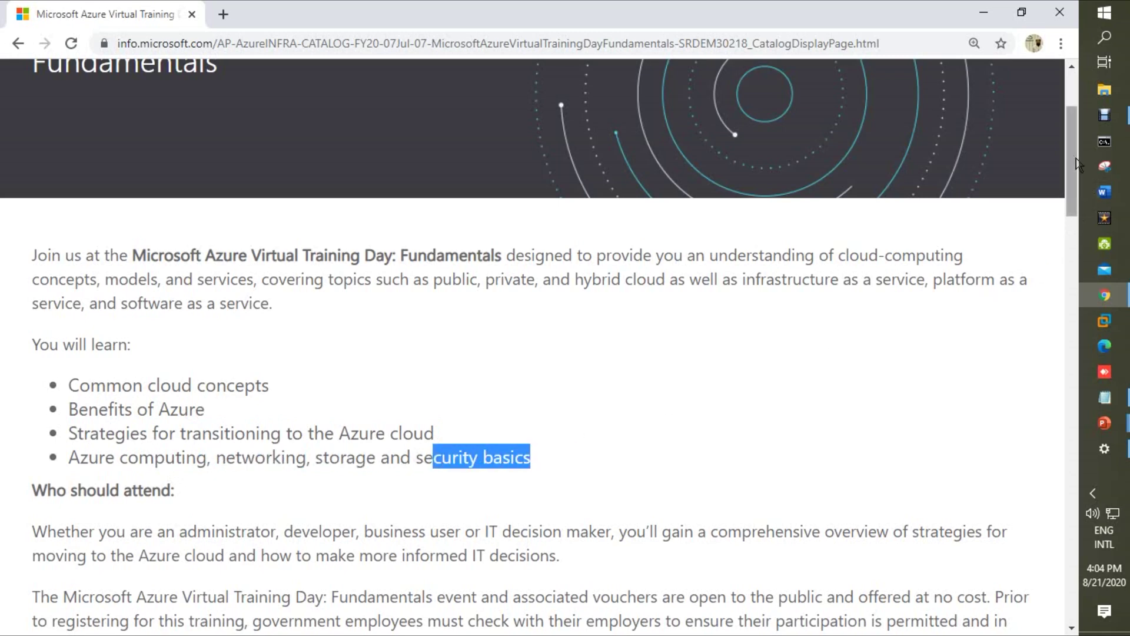
scroll(267, 231, down, 3)
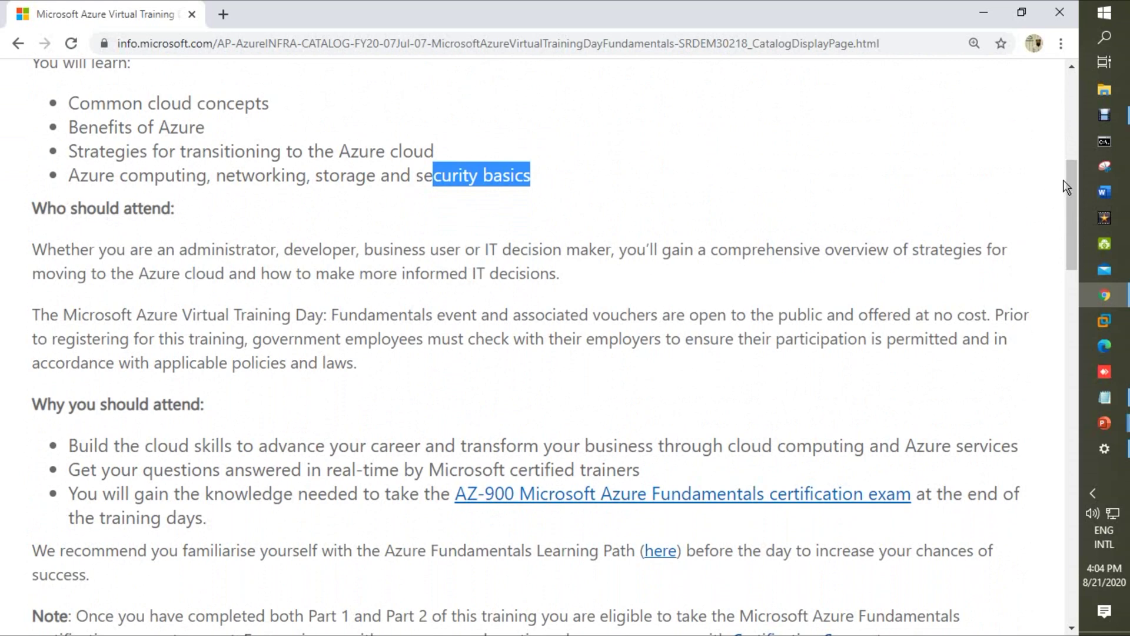
drag(1070, 186, 1071, 236)
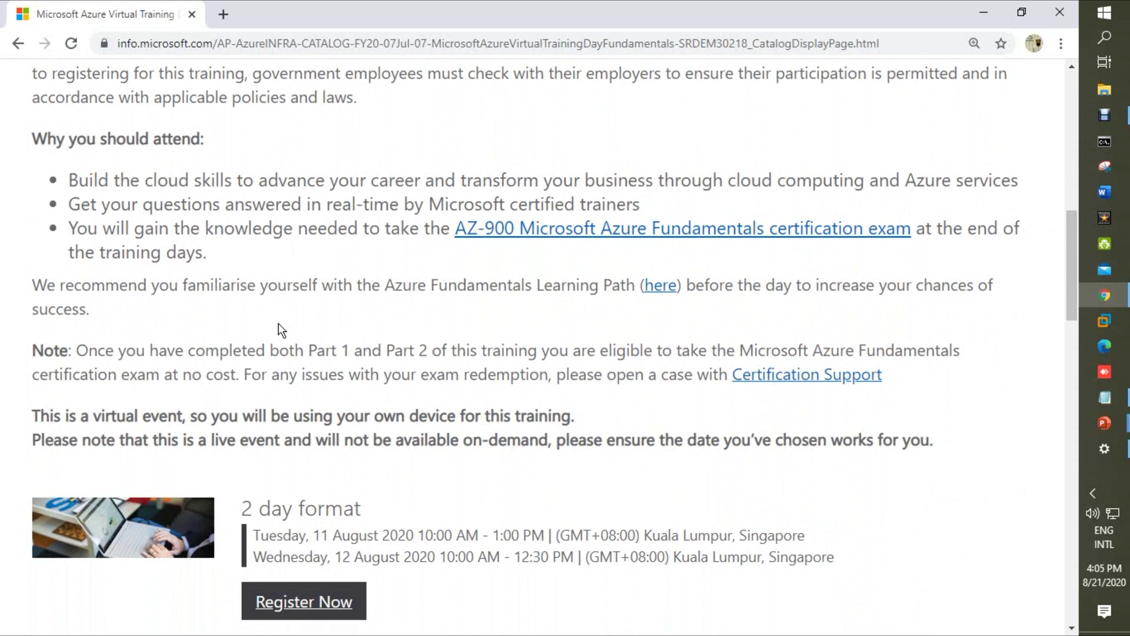
drag(35, 346, 547, 353)
Review the no-cost certification exam eligibility and redemption note, then choose a 2-day session's registration
click(79, 350)
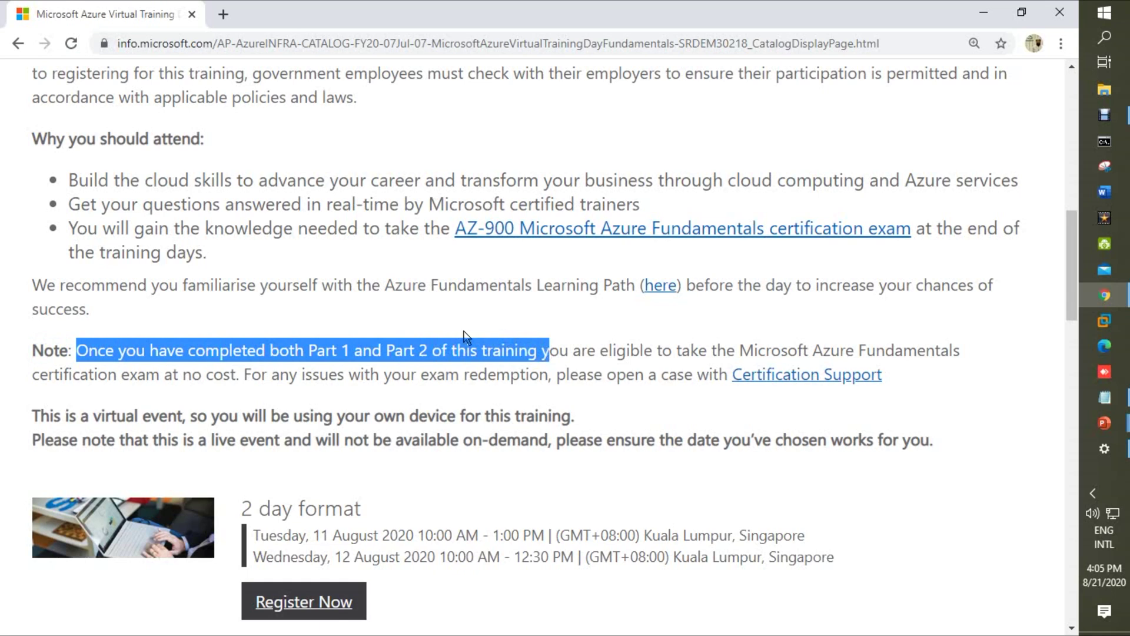
click(510, 353)
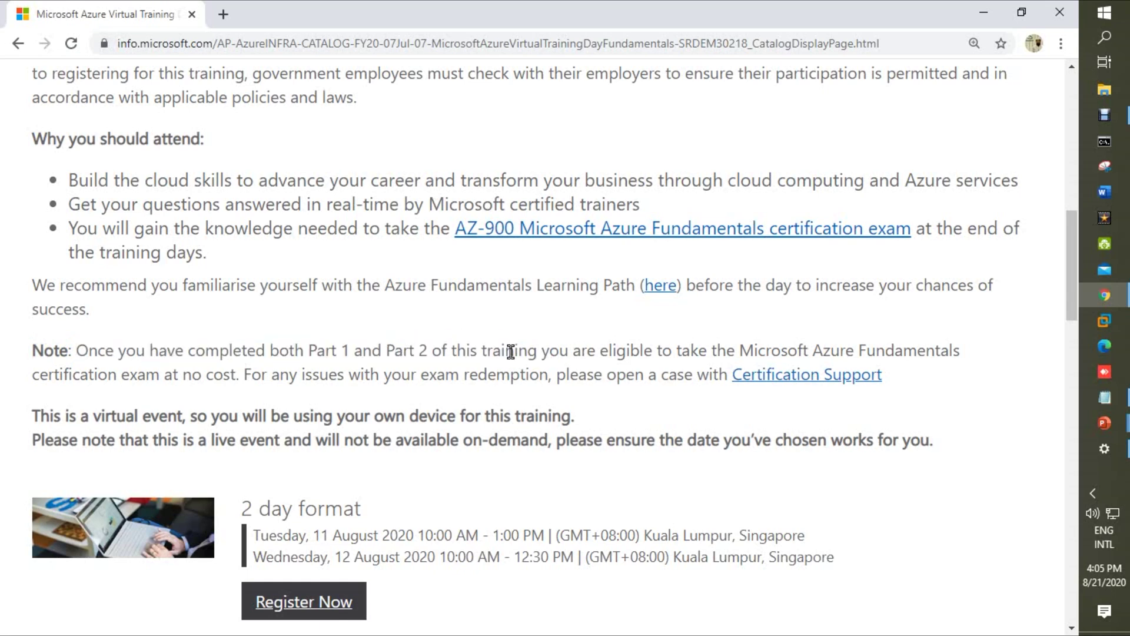
drag(535, 354, 966, 357)
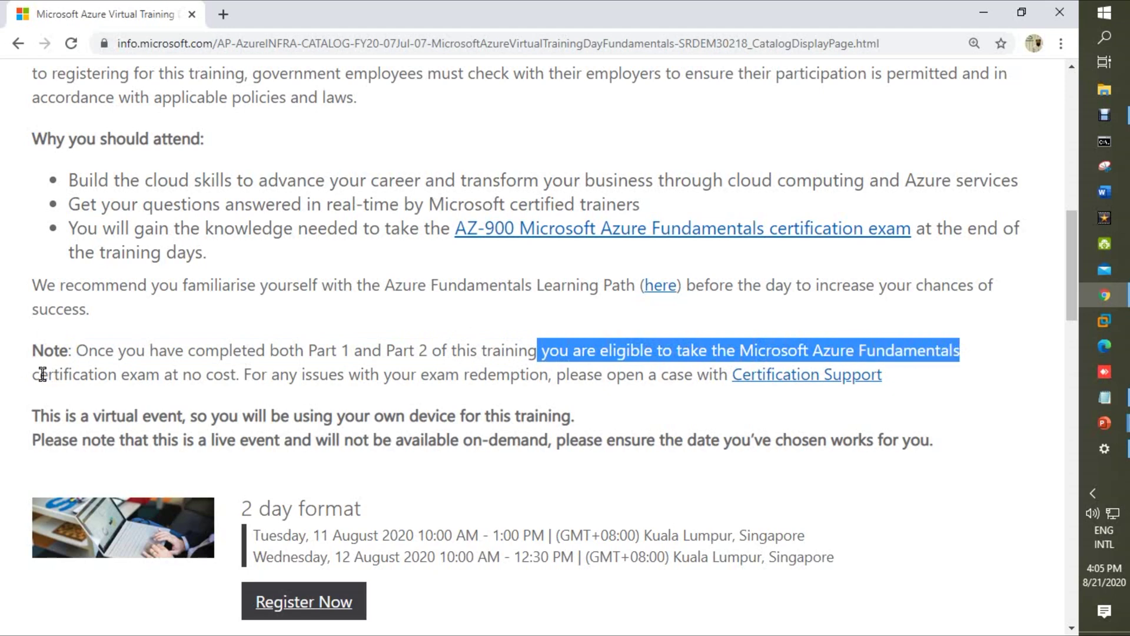
drag(38, 375, 240, 374)
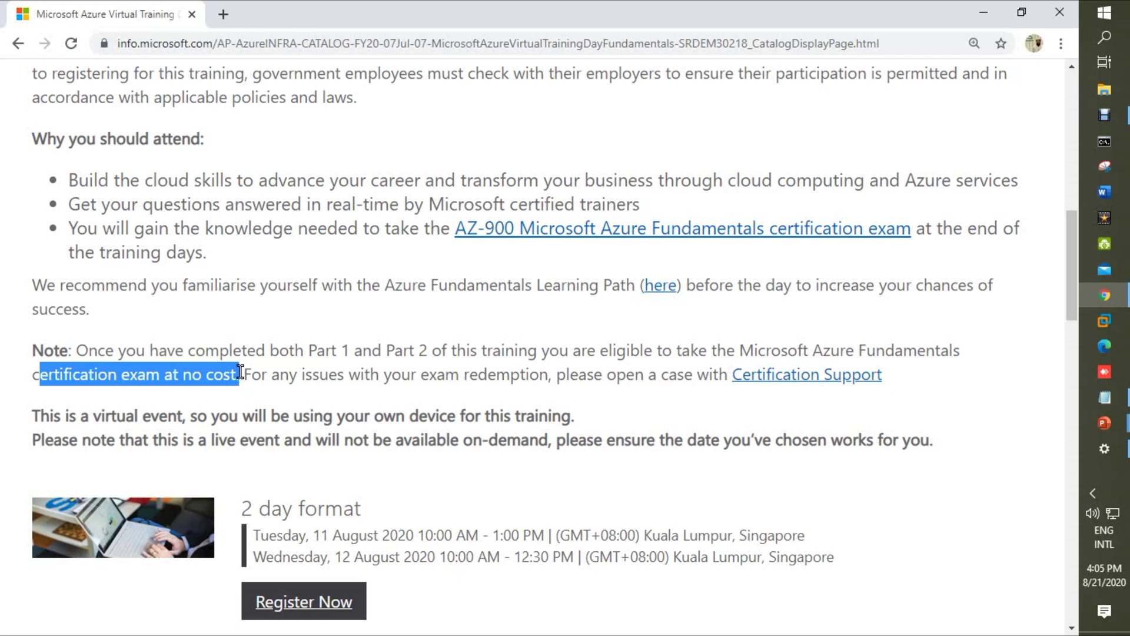
drag(165, 376, 540, 378)
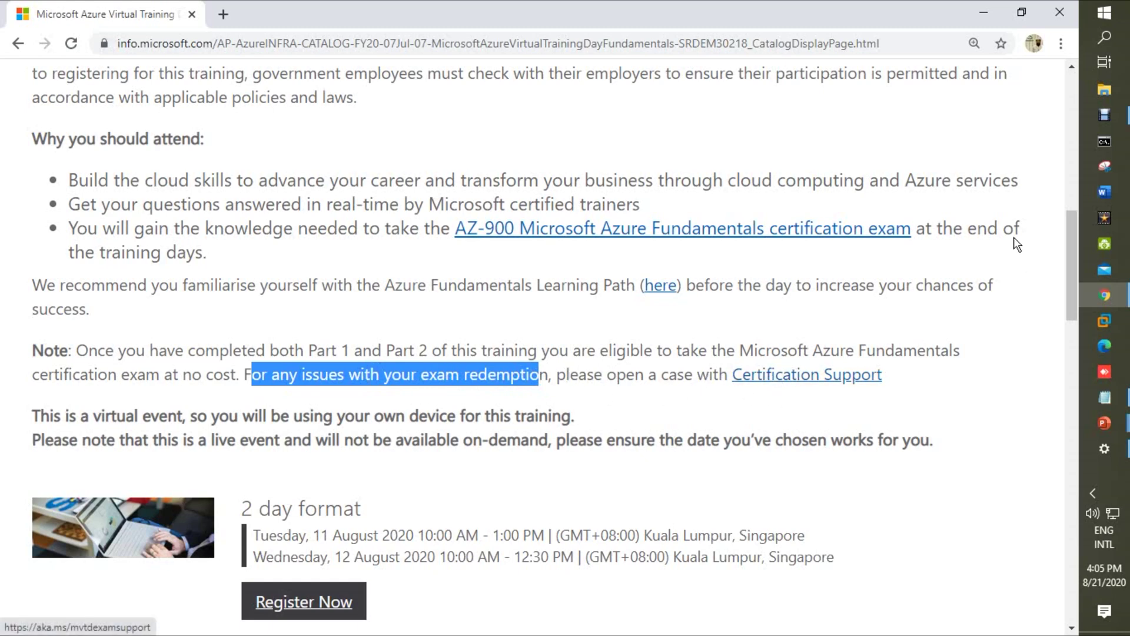
scroll(1016, 243, down, 1)
scroll(543, 179, down, 3)
scroll(542, 179, down, 1)
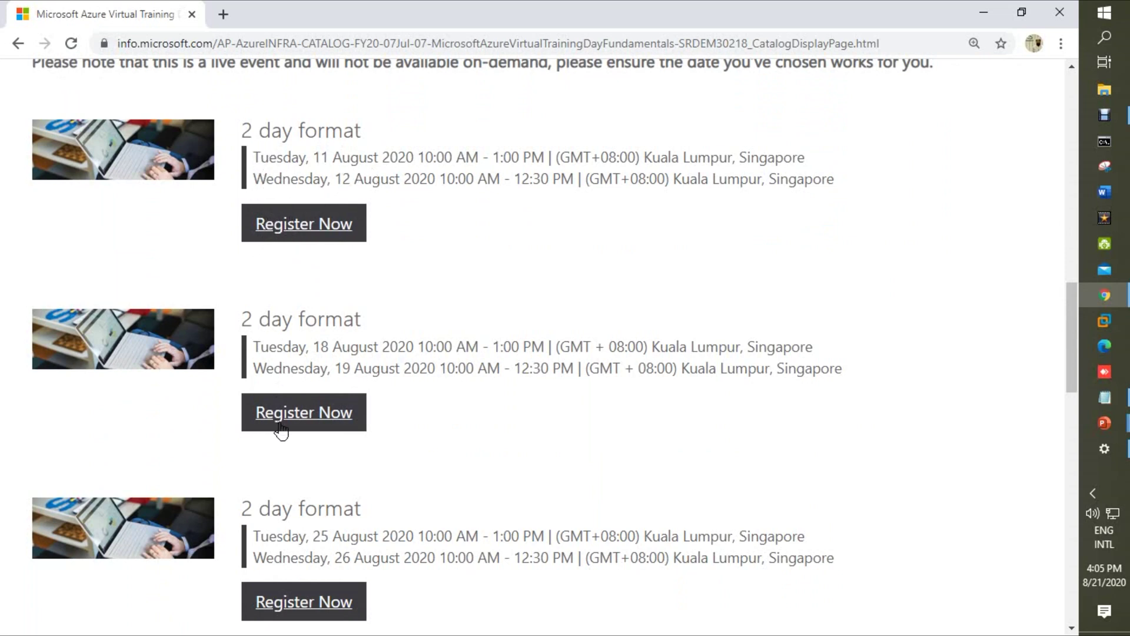
scroll(287, 460, down, 10)
click(267, 348)
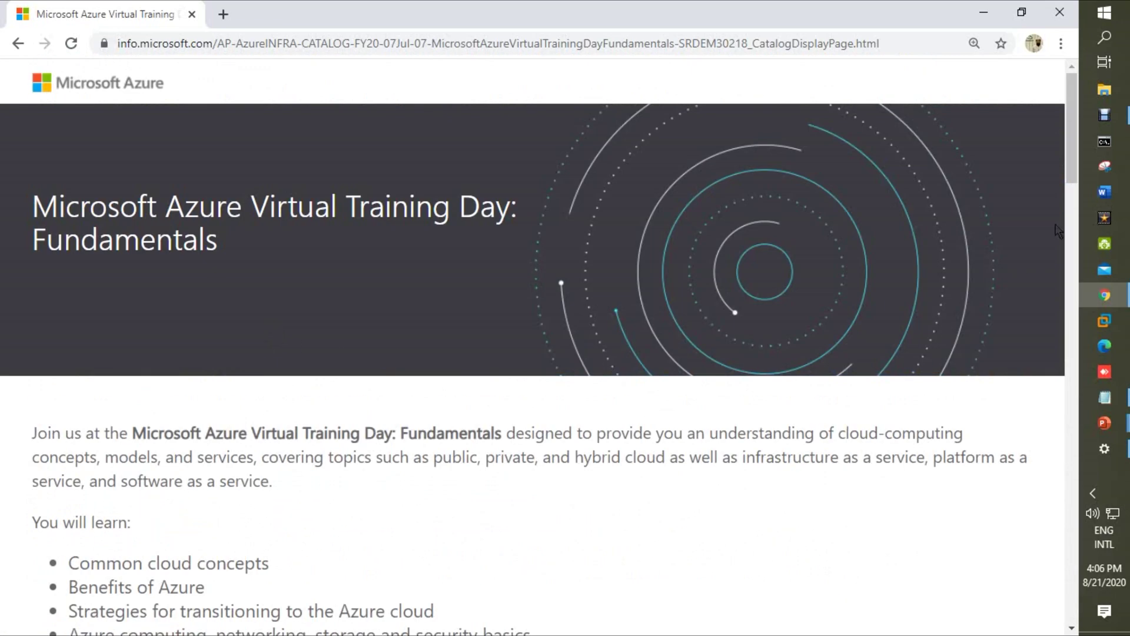
mouse_move(1073, 178)
mouse_down()
mouse_move(1060, 411)
mouse_move(1072, 540)
mouse_move(1094, 403)
mouse_move(848, 336)
mouse_up()
Check the 11 August session, whose registration is closed, and return to the catalog
right_click(308, 358)
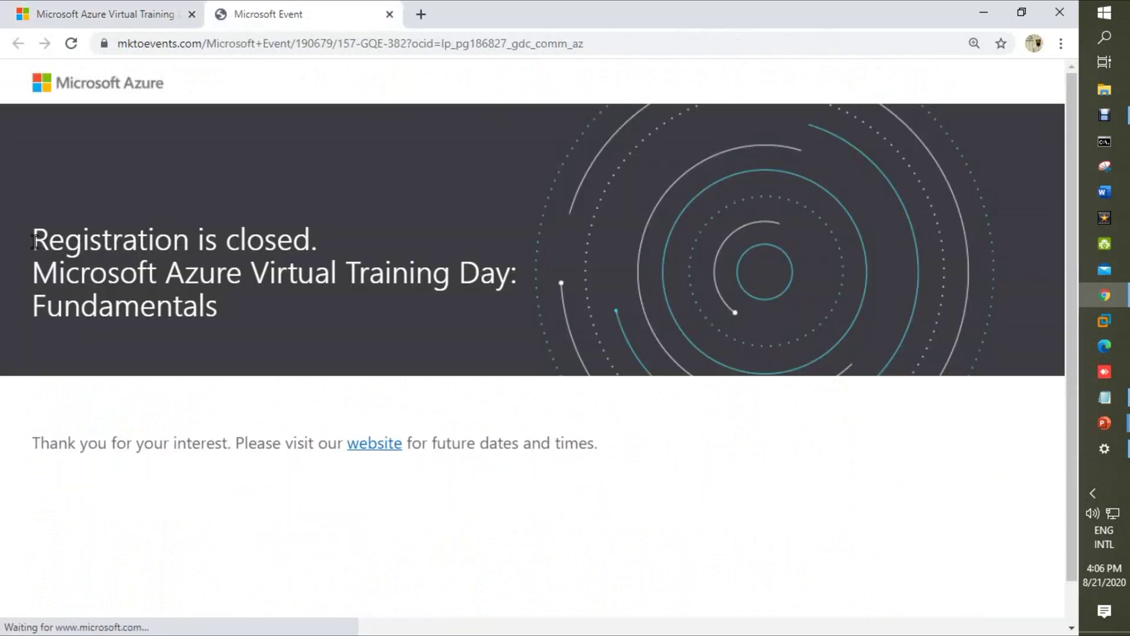
drag(33, 241, 344, 424)
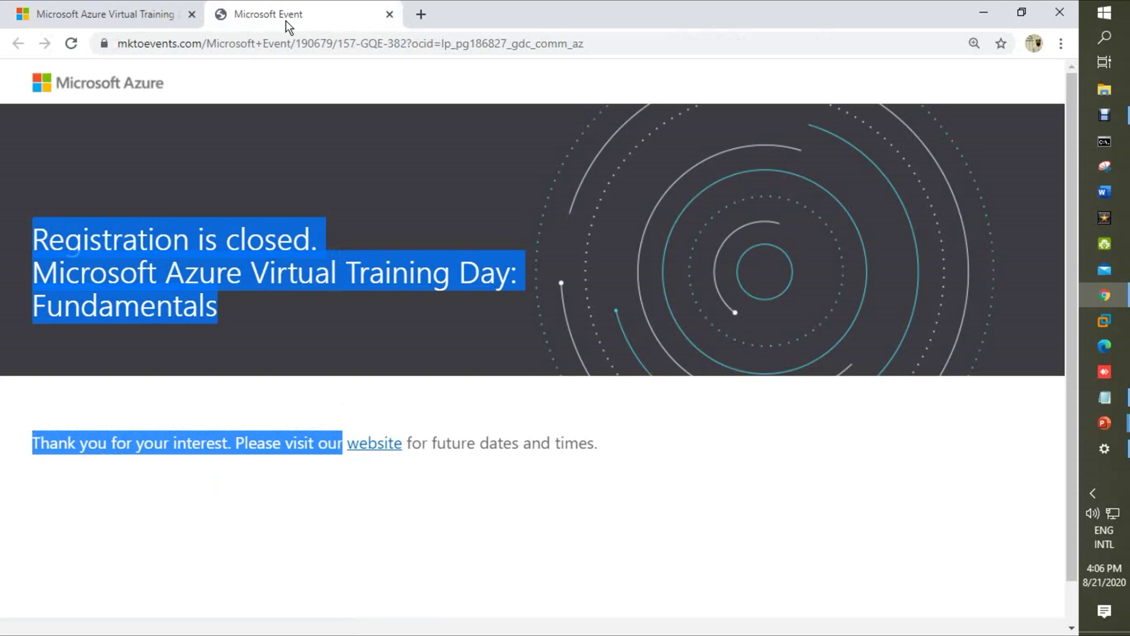
click(137, 14)
Open the 18 August session in a new tab and look over an earlier session's page
right_click(302, 548)
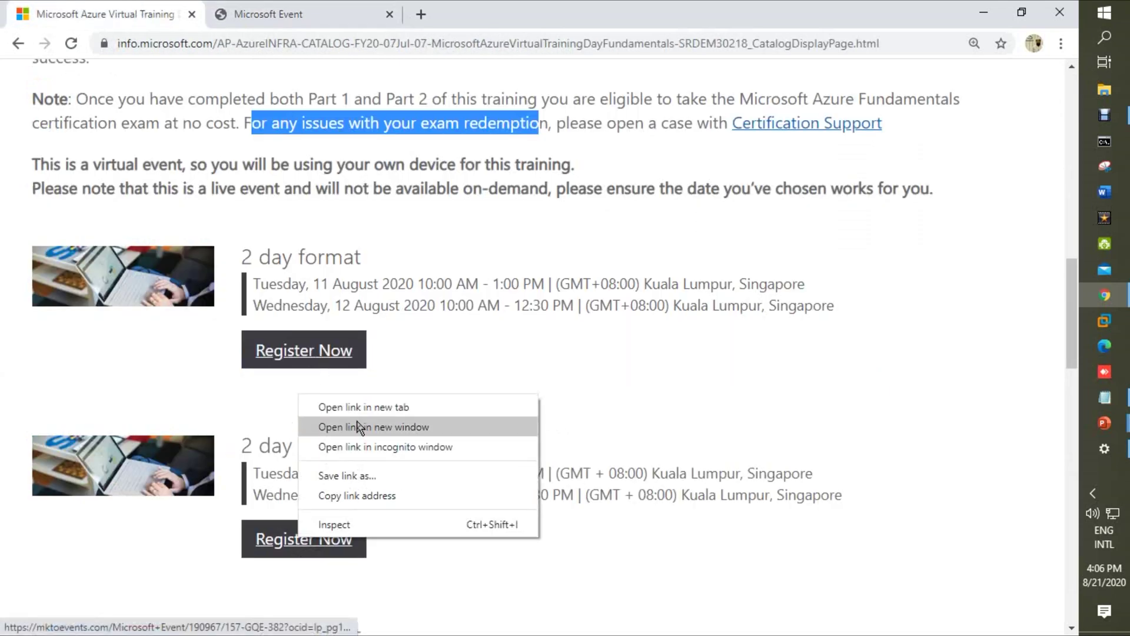
click(358, 407)
scroll(1074, 279, down, 2)
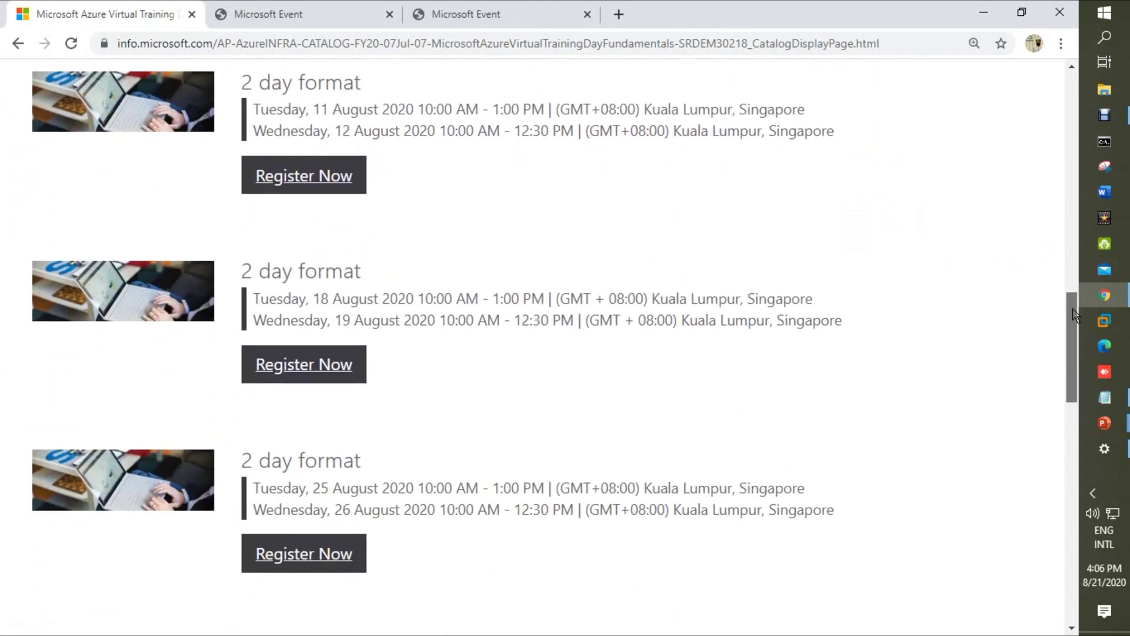
scroll(1073, 281, down, 2)
click(507, 14)
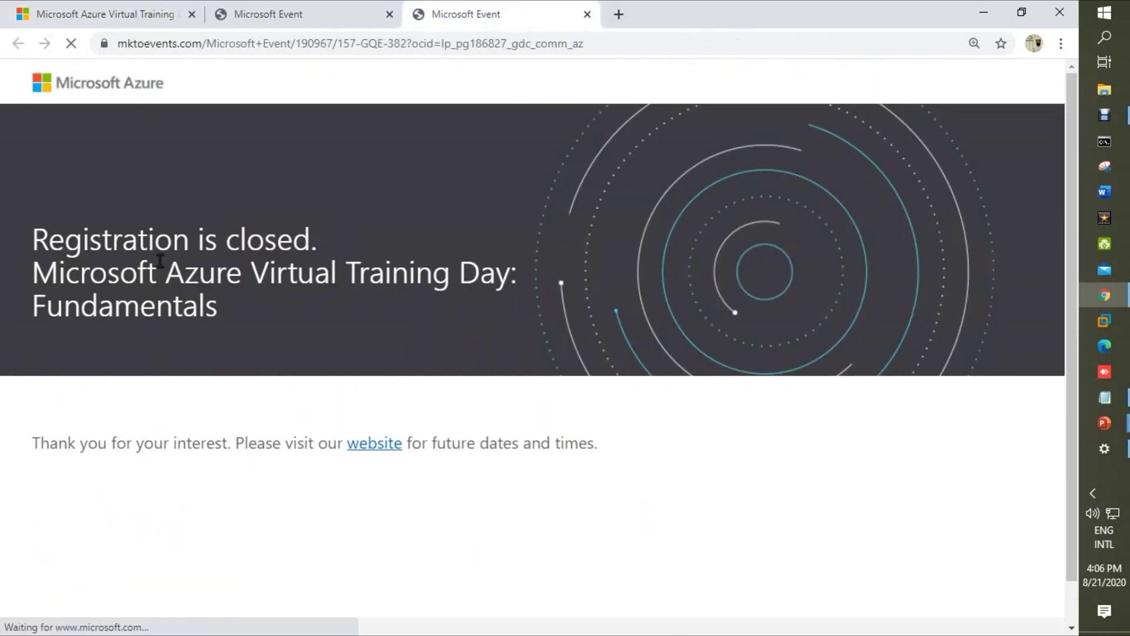
click(137, 8)
scroll(1040, 309, up, 3)
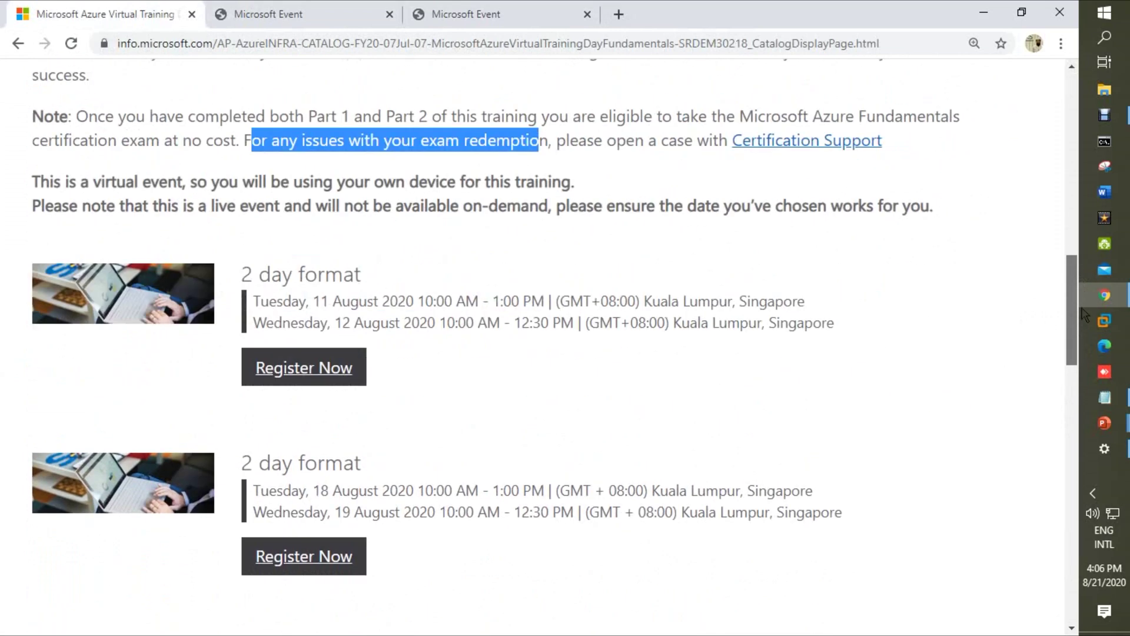
scroll(303, 369, down, 4)
Open two more sessions and the first September session in new tabs
right_click(302, 369)
click(335, 374)
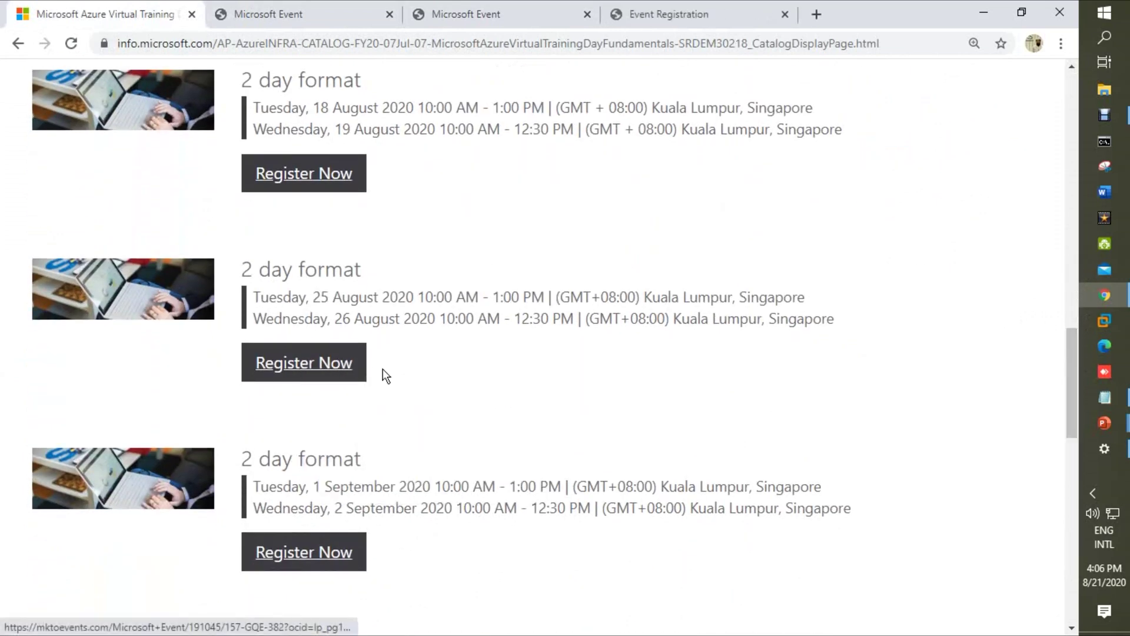
right_click(303, 549)
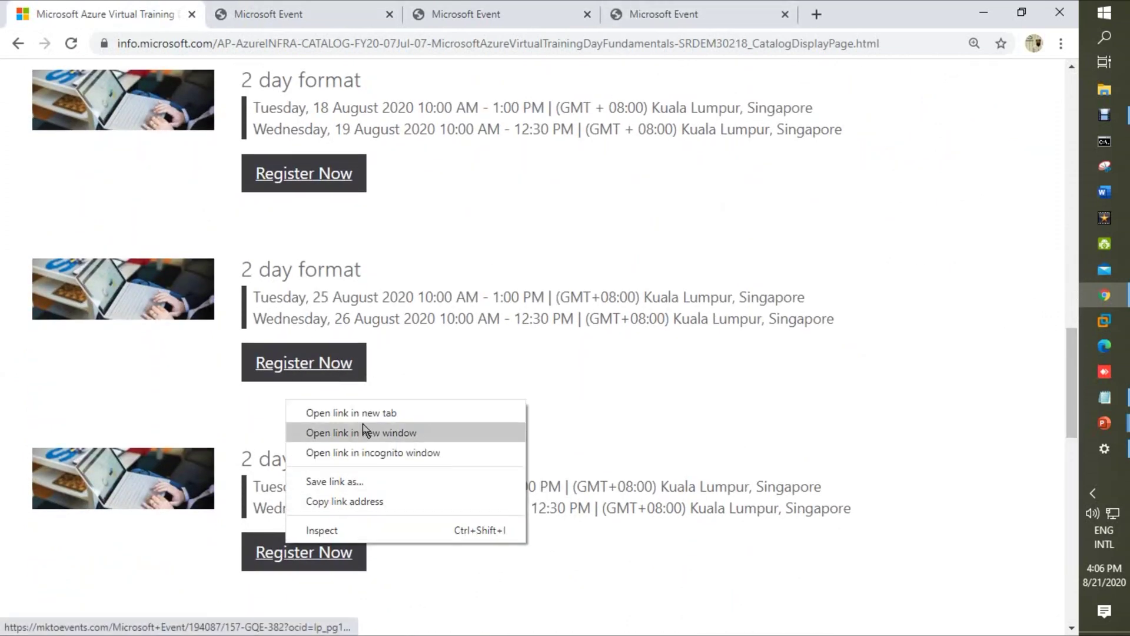
click(354, 411)
scroll(1015, 358, down, 3)
scroll(817, 349, down, 2)
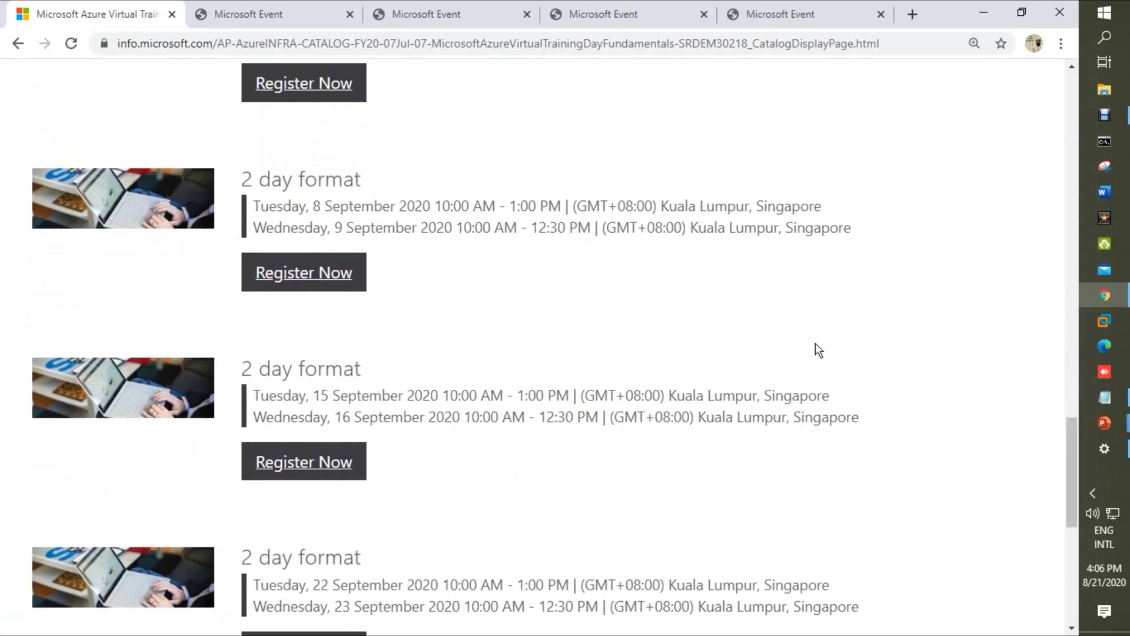
right_click(327, 277)
click(389, 288)
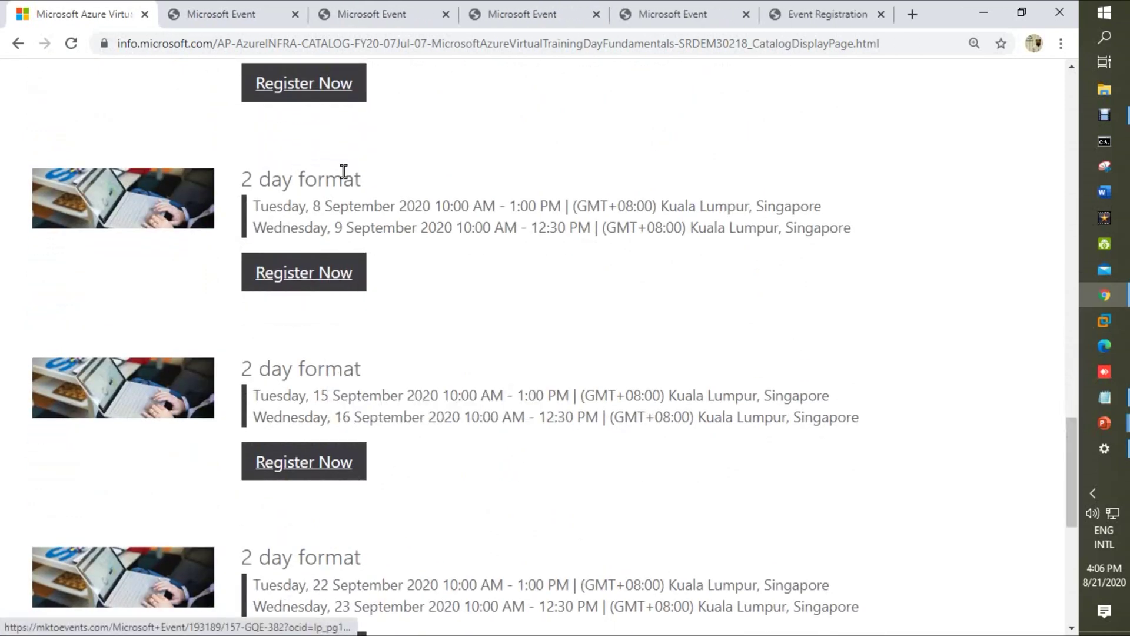
Open the remaining September sessions, including 15, 22 and 29 September, in new tabs
right_click(320, 80)
click(371, 90)
right_click(309, 462)
click(388, 469)
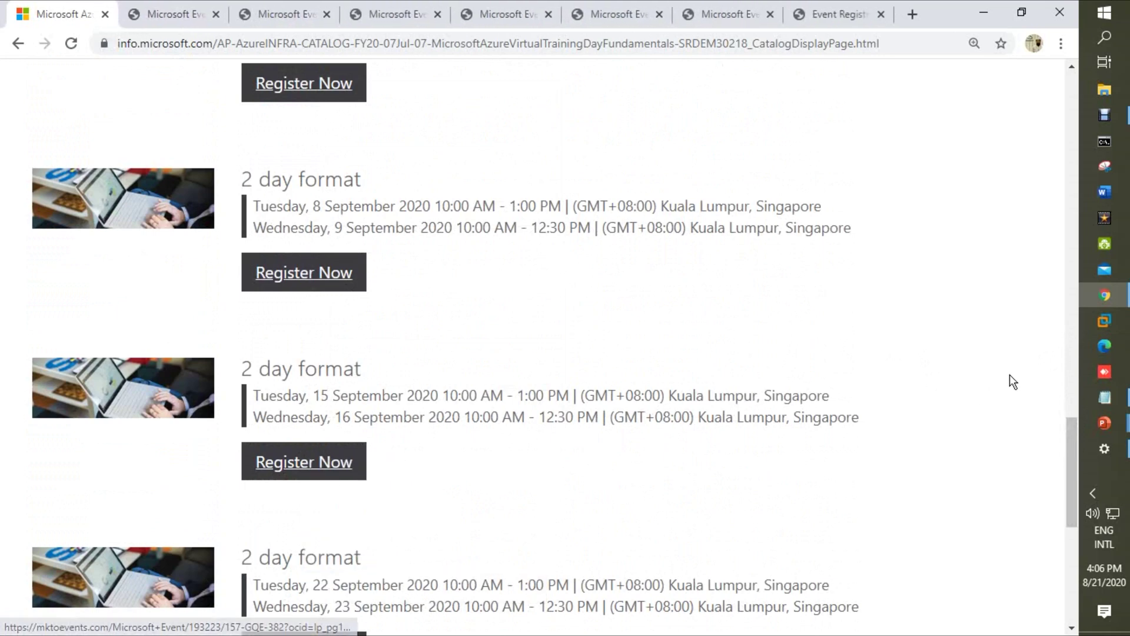
scroll(1065, 430, down, 3)
scroll(618, 353, down, 1)
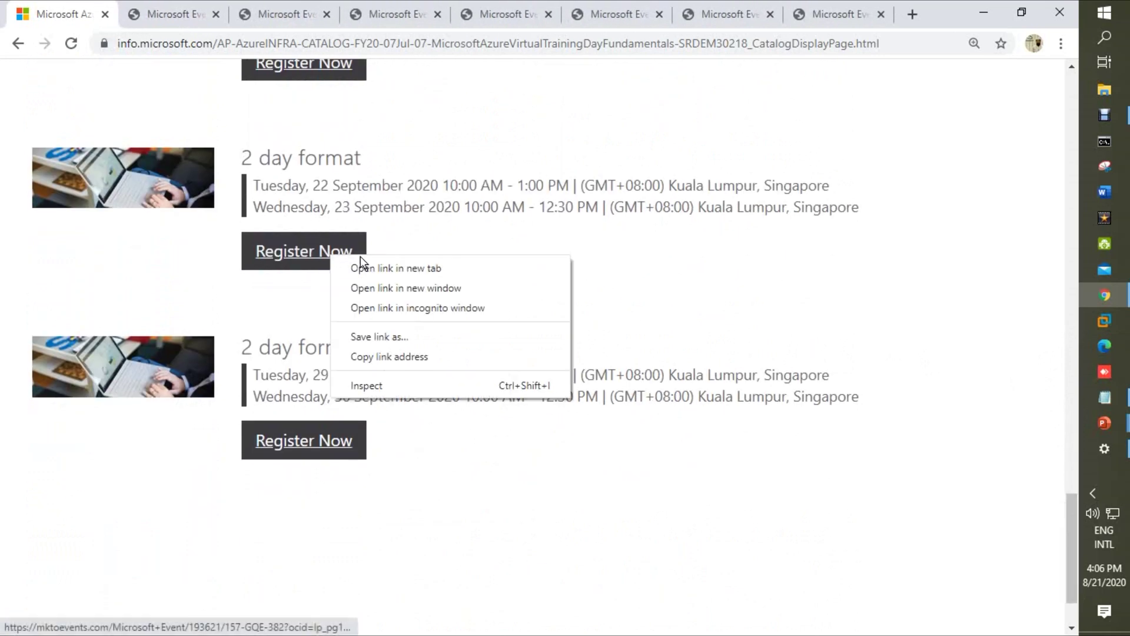
click(360, 268)
right_click(305, 444)
click(361, 462)
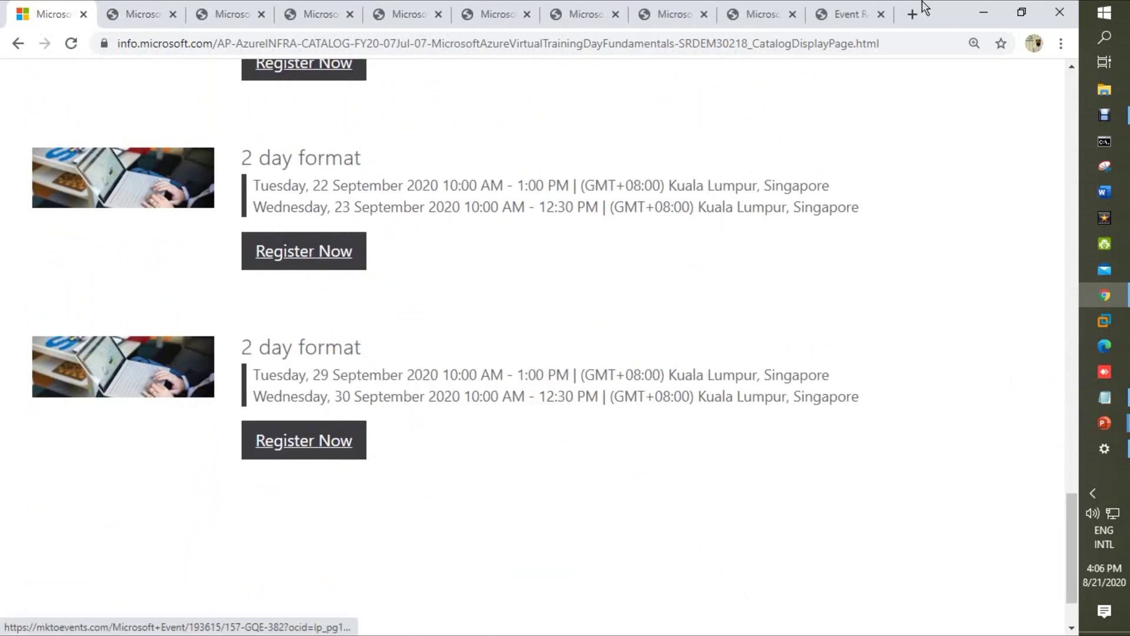
Compare the 29–30, 22–23, 15–16 and 8–9 September forms, and close an unneeded tab
click(835, 14)
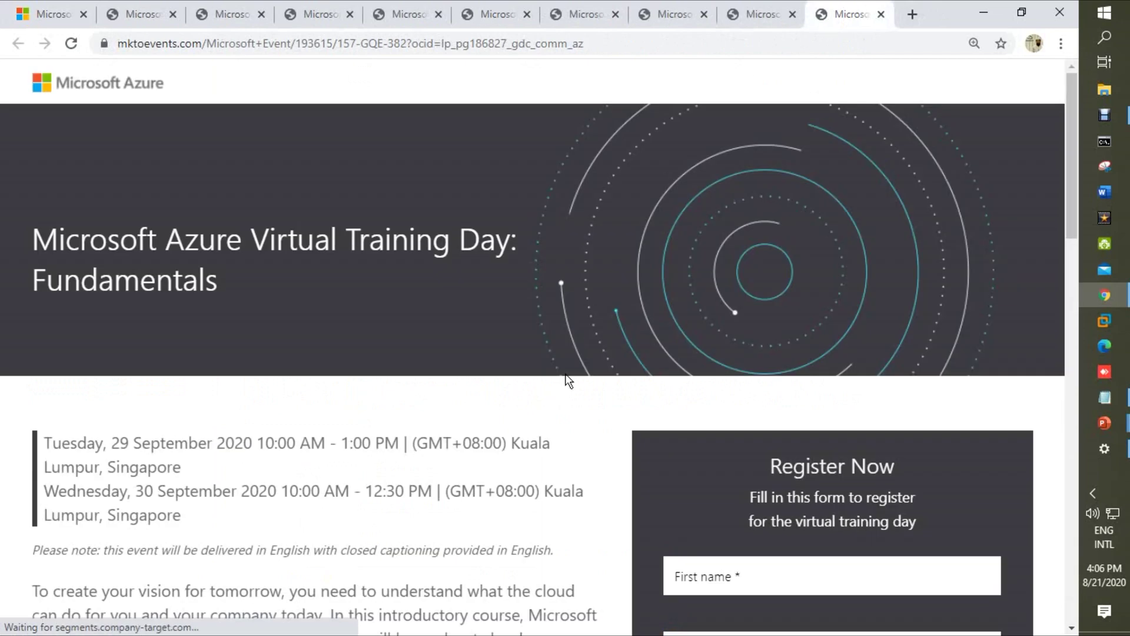
scroll(566, 380, down, 10)
scroll(613, 381, up, 10)
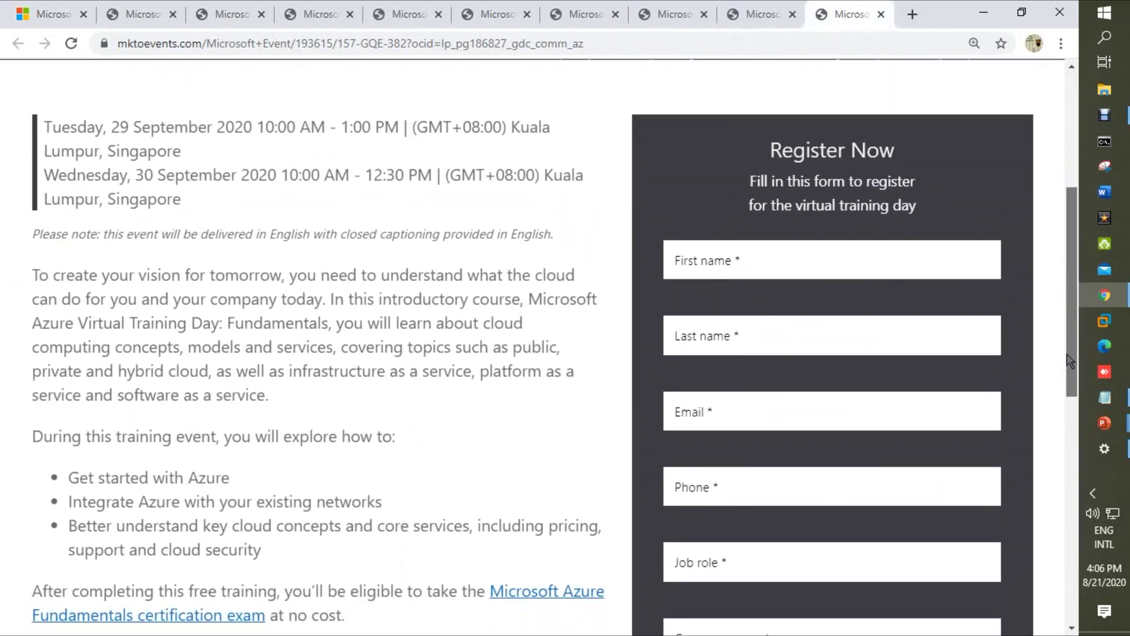
mouse_move(1068, 241)
mouse_down()
mouse_move(1062, 353)
mouse_move(1069, 221)
mouse_up()
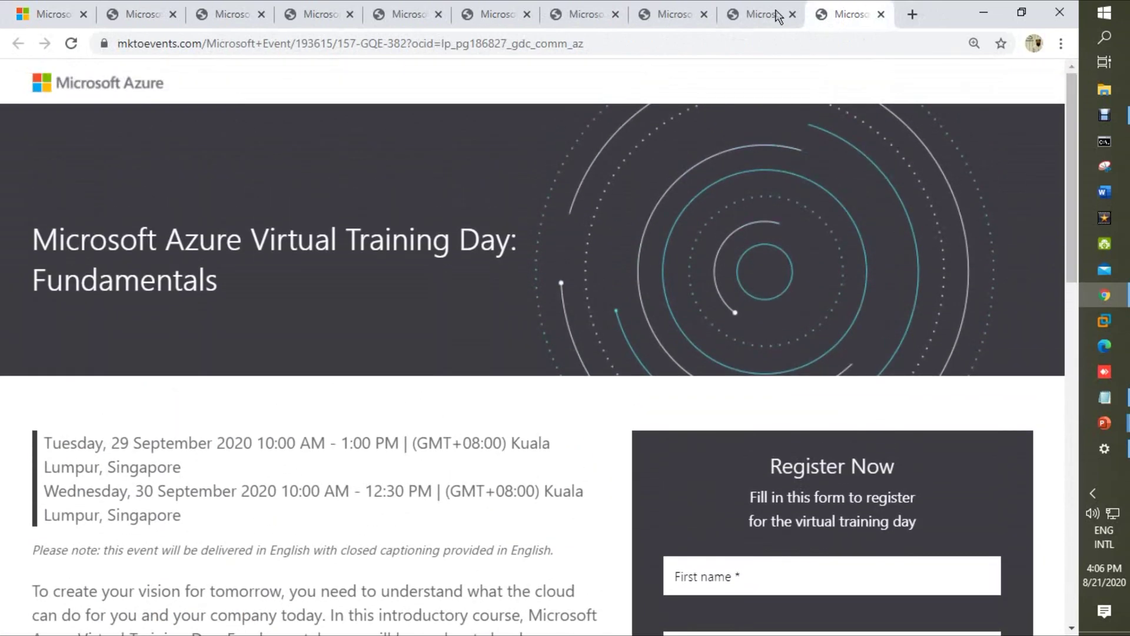
click(764, 14)
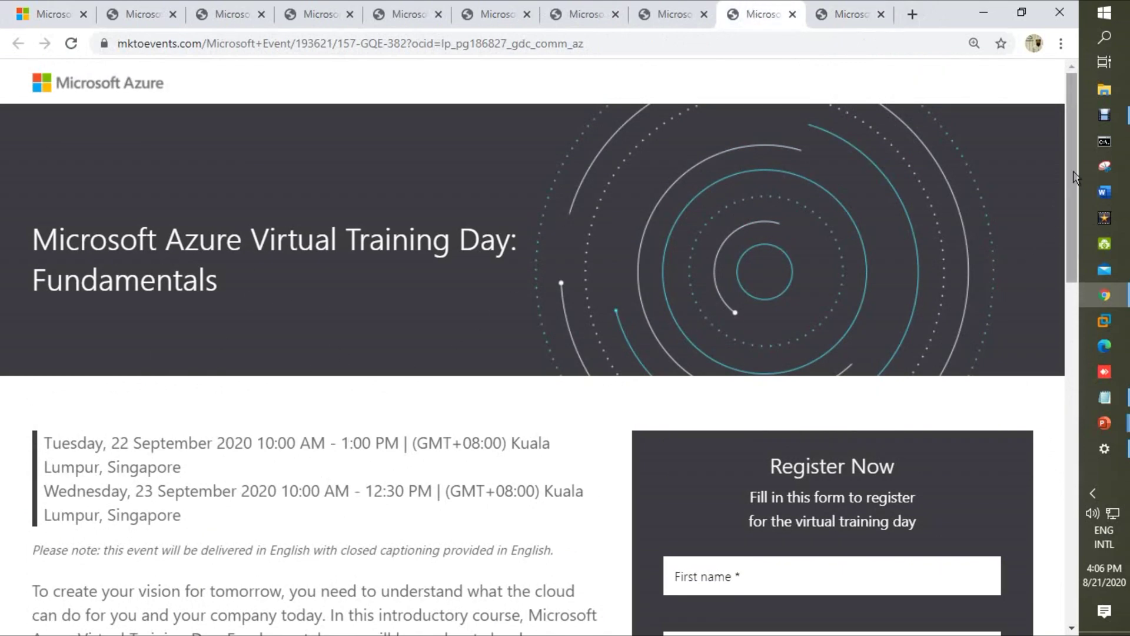
mouse_move(1070, 182)
mouse_down()
mouse_move(1070, 431)
mouse_move(1069, 89)
mouse_up()
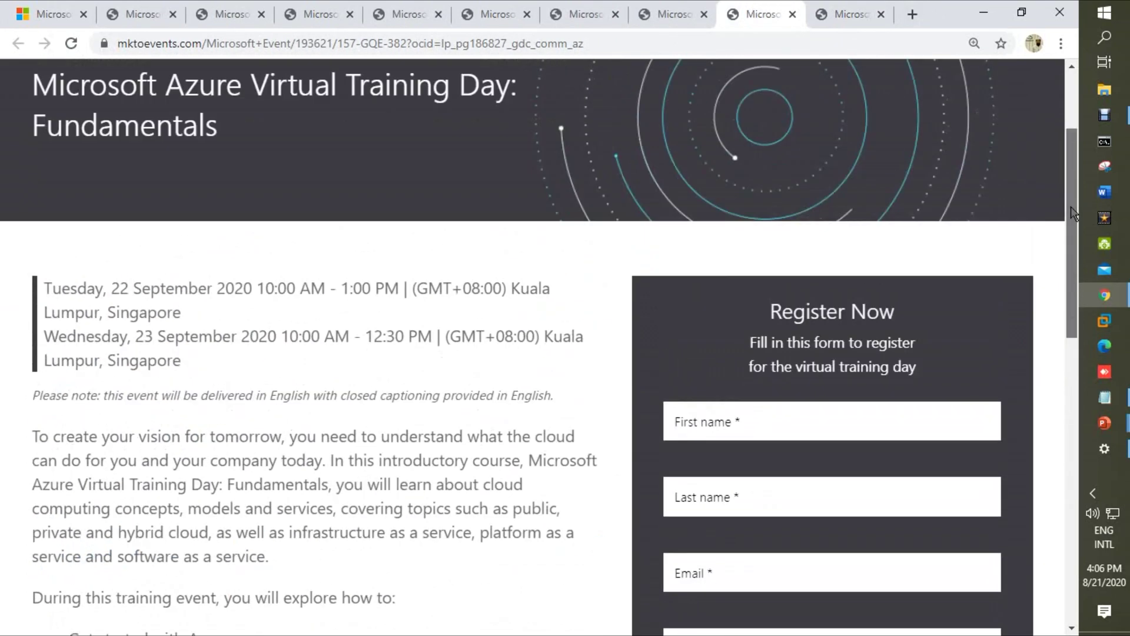
click(668, 13)
click(566, 12)
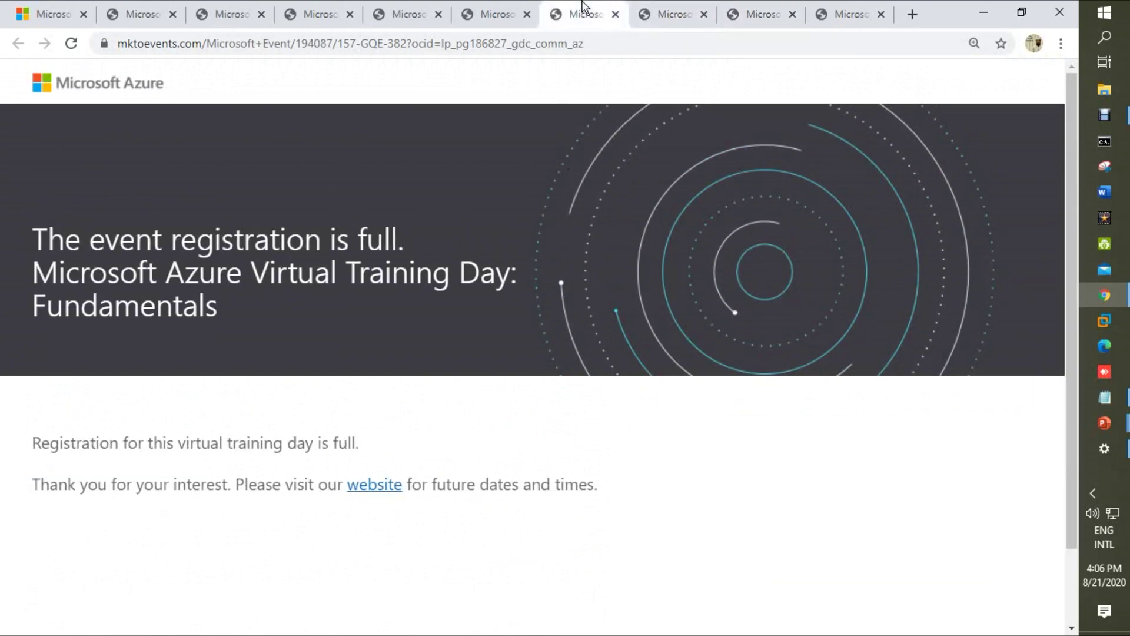
click(675, 13)
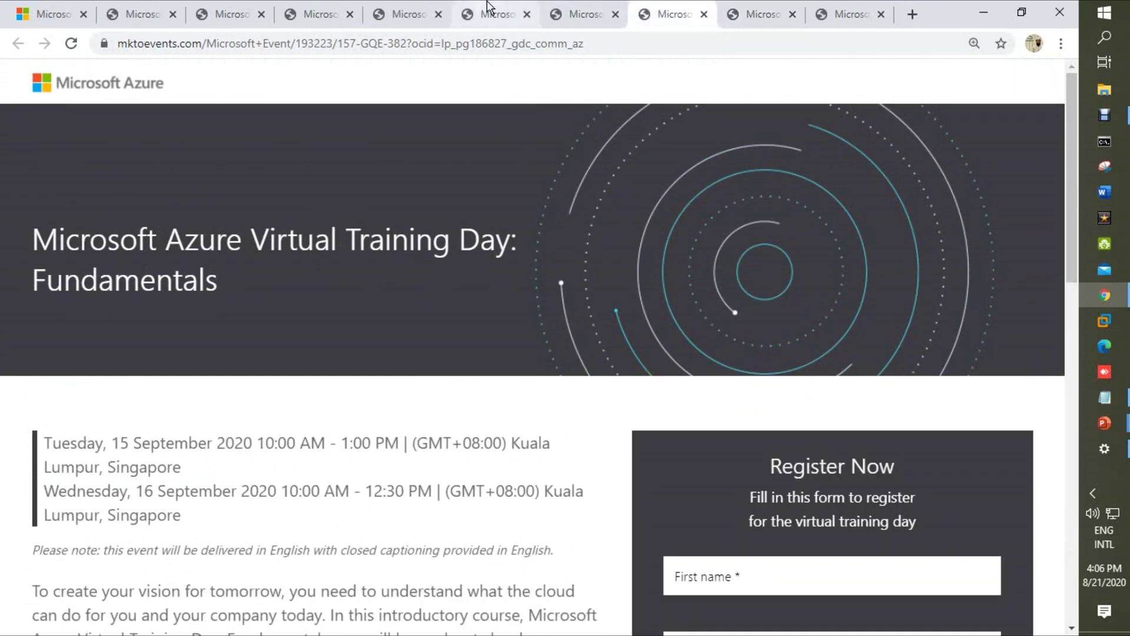
click(491, 11)
click(616, 15)
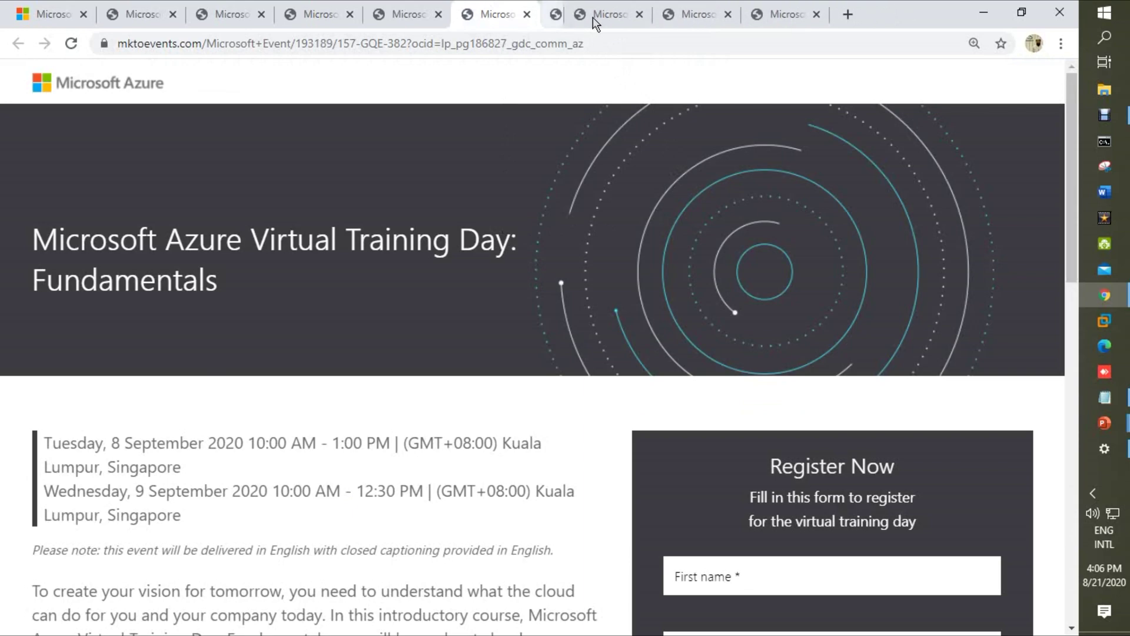
mouse_move(1072, 182)
mouse_down()
mouse_move(1072, 473)
mouse_move(1072, 268)
mouse_up()
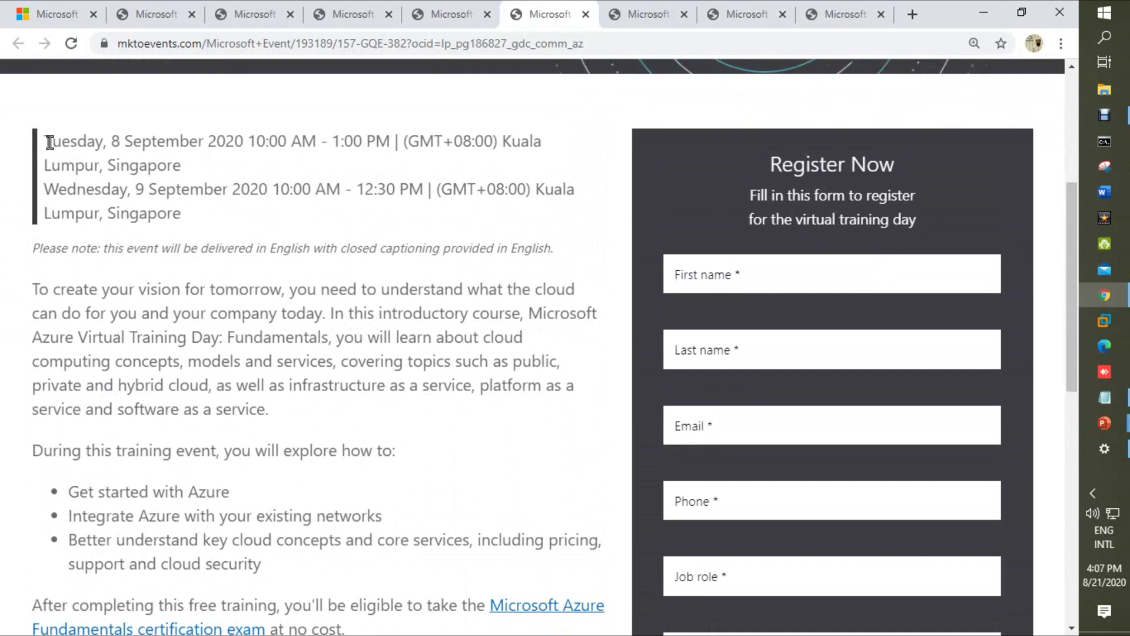
drag(113, 145, 286, 151)
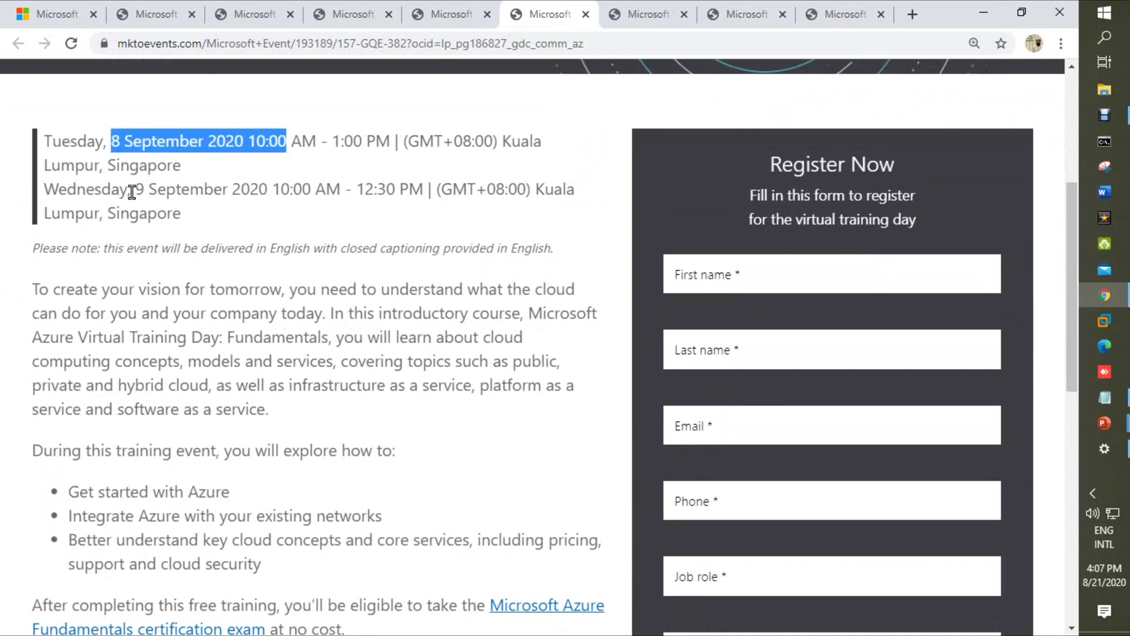
drag(132, 192, 250, 191)
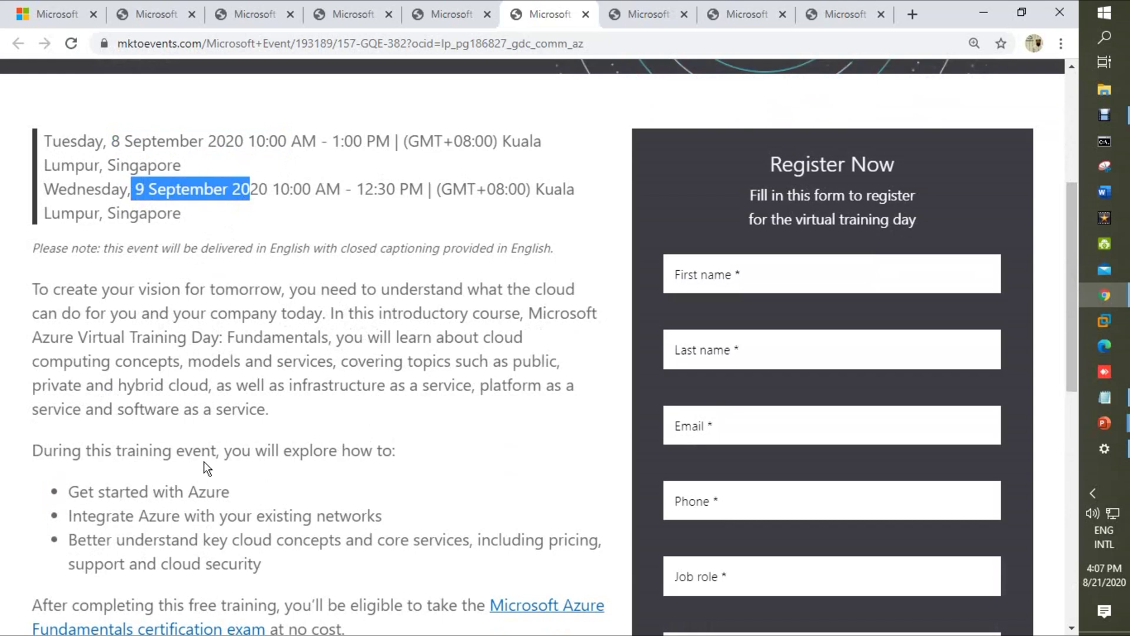
drag(1074, 219, 1073, 380)
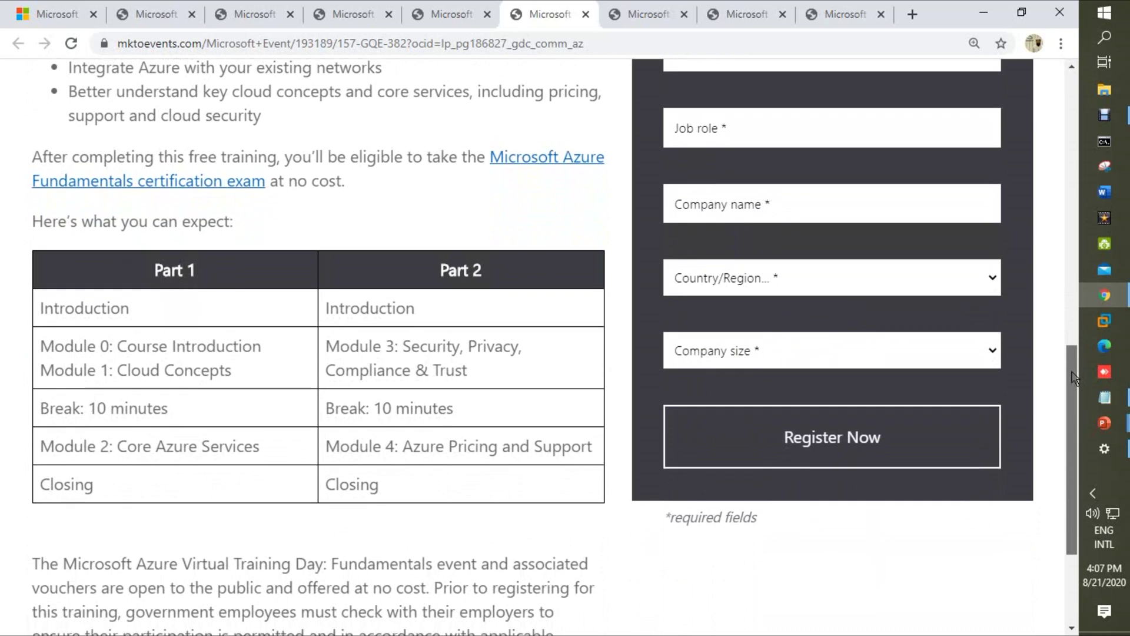
scroll(311, 333, up, 1)
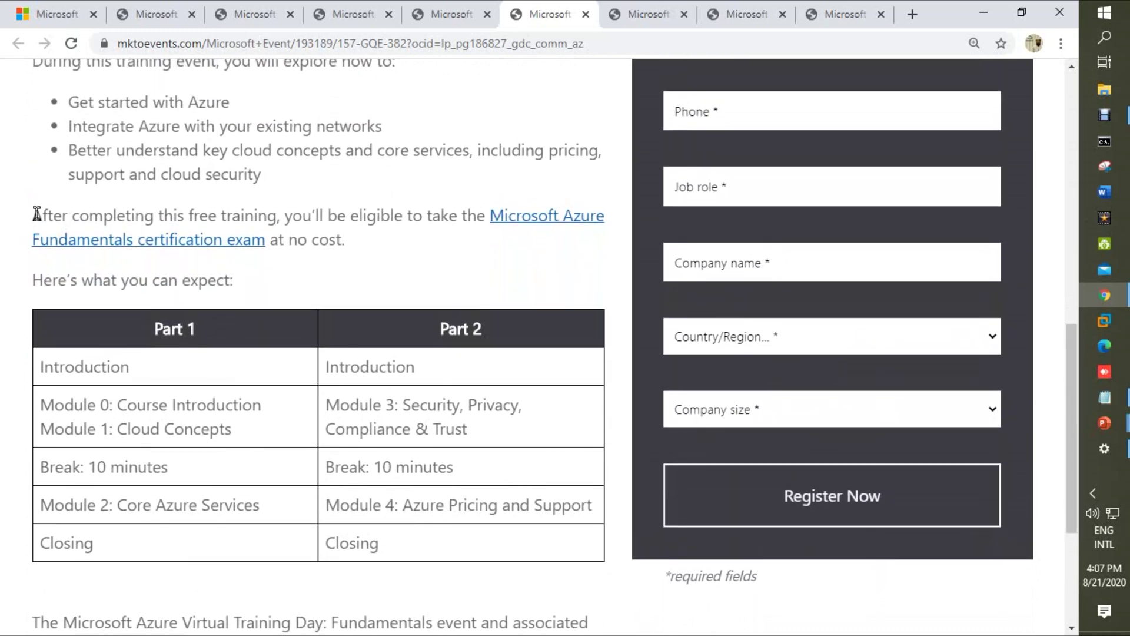
drag(33, 215, 405, 225)
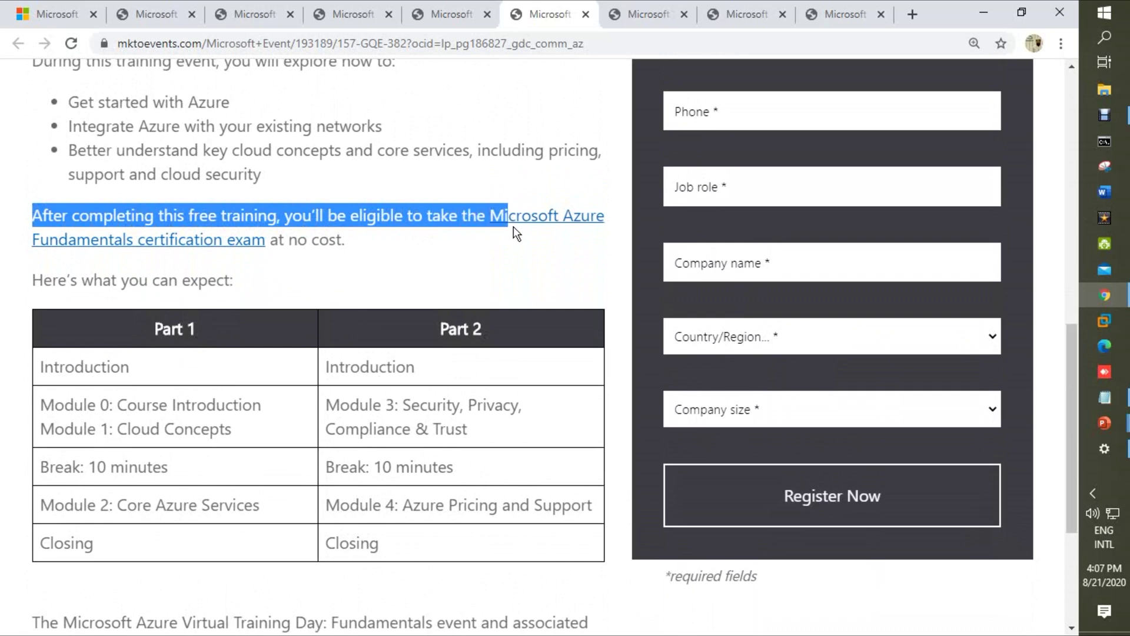
drag(517, 233, 547, 241)
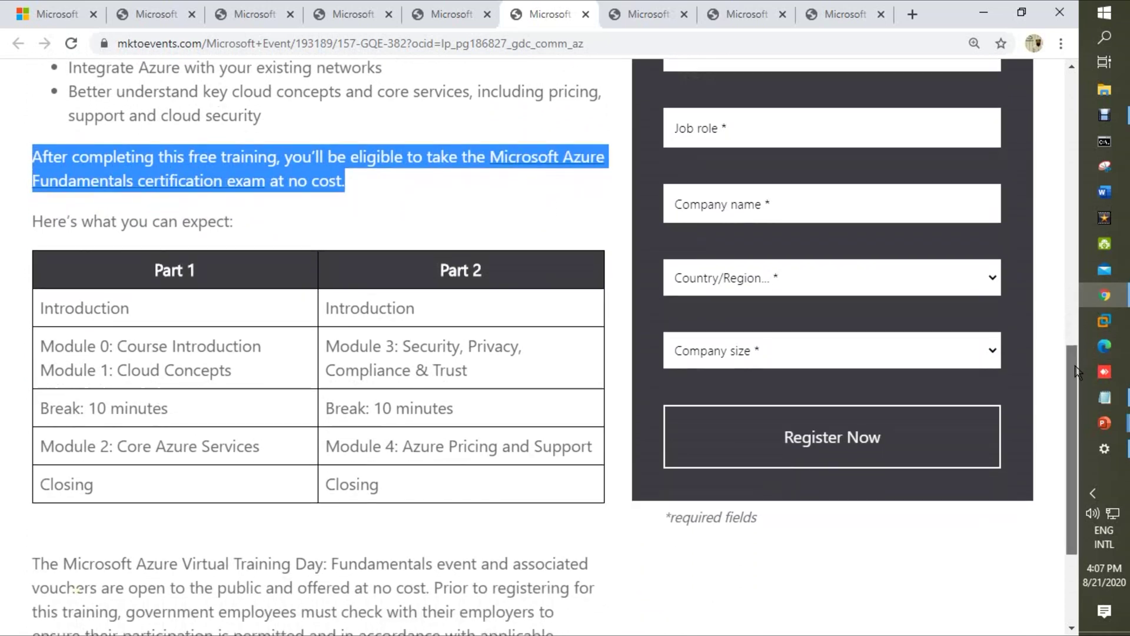
scroll(120, 432, down, 3)
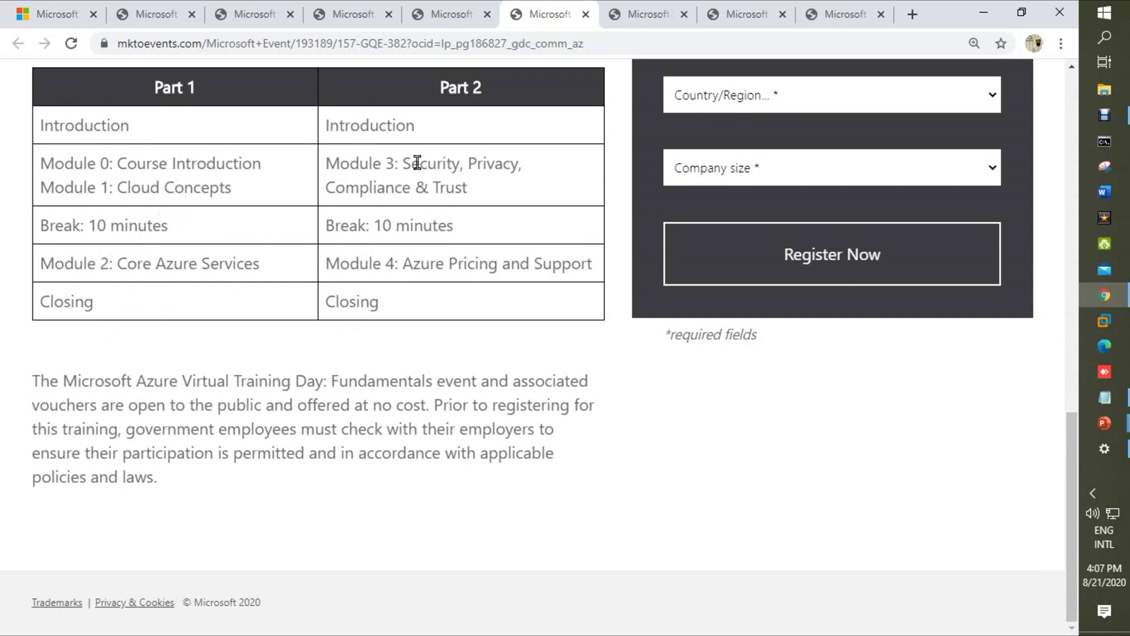
drag(402, 164, 504, 178)
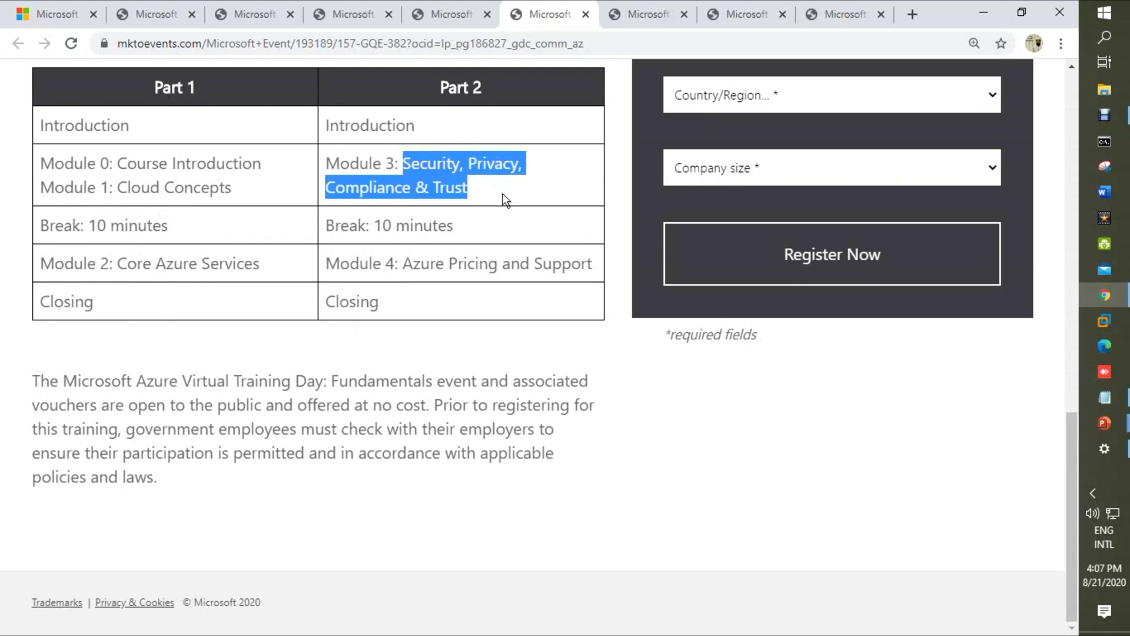
drag(408, 264, 581, 263)
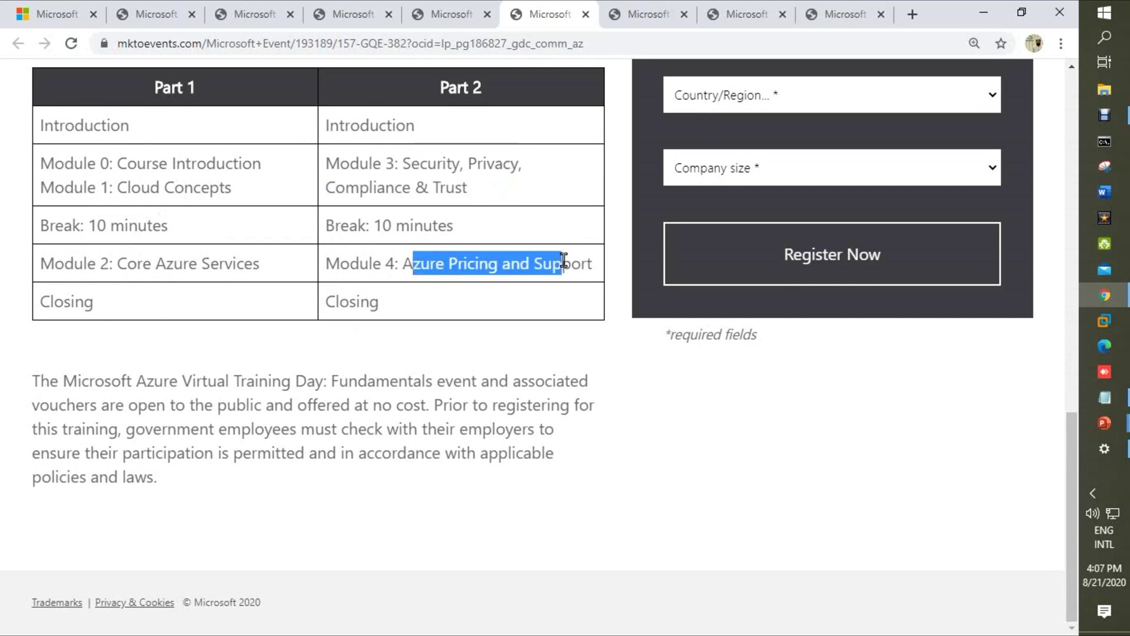
drag(32, 381, 292, 400)
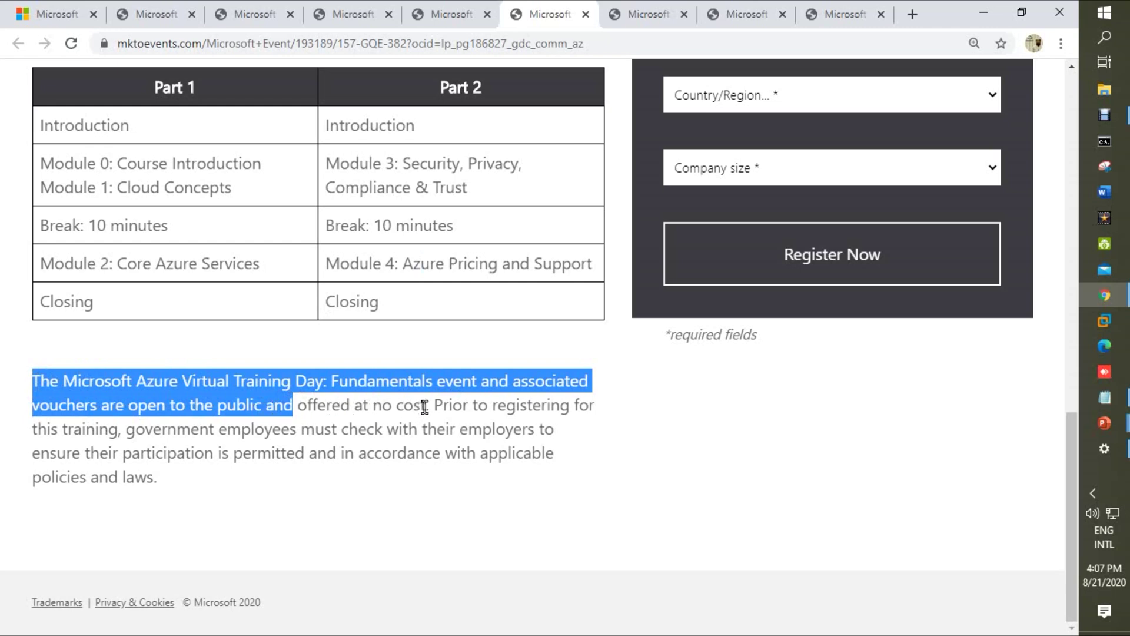
drag(429, 407, 22, 375)
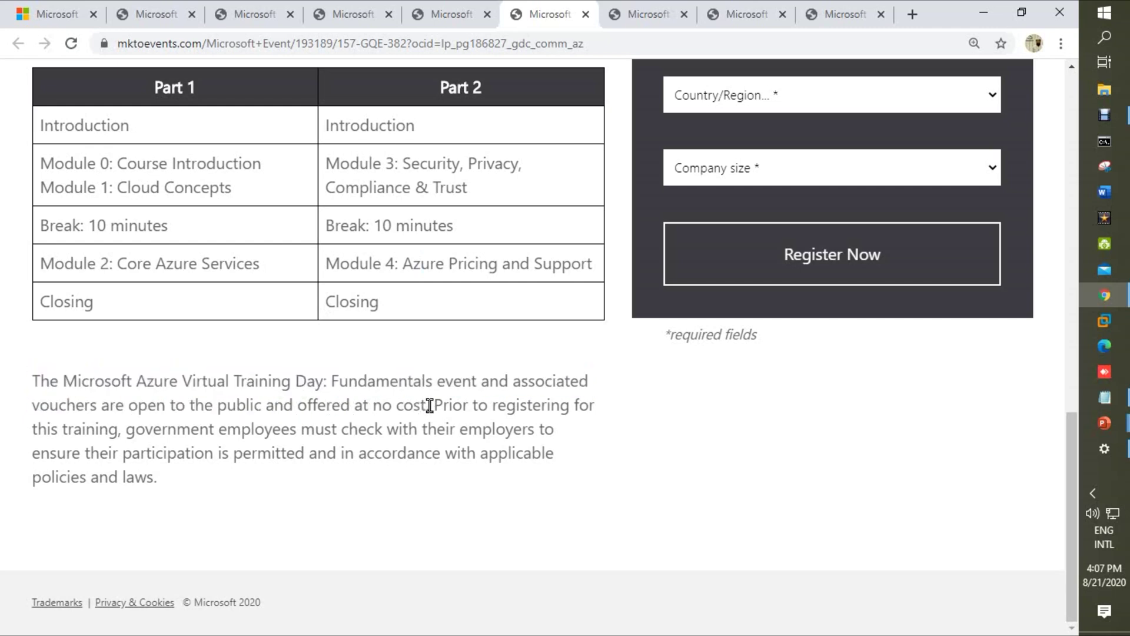
click(460, 406)
drag(1070, 439, 1066, 208)
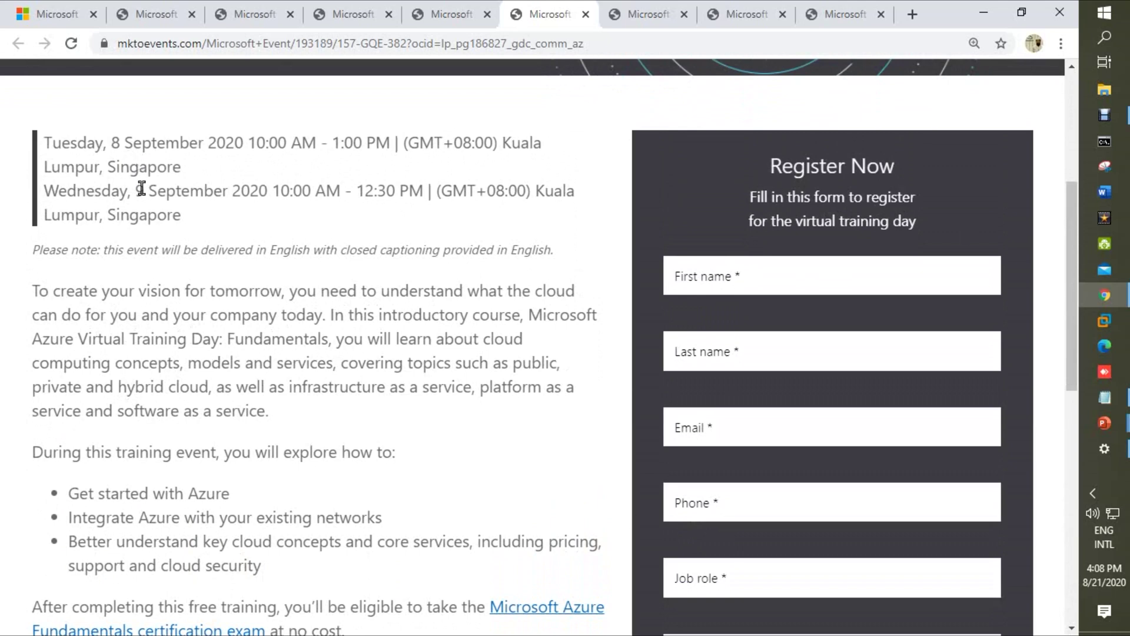
click(626, 7)
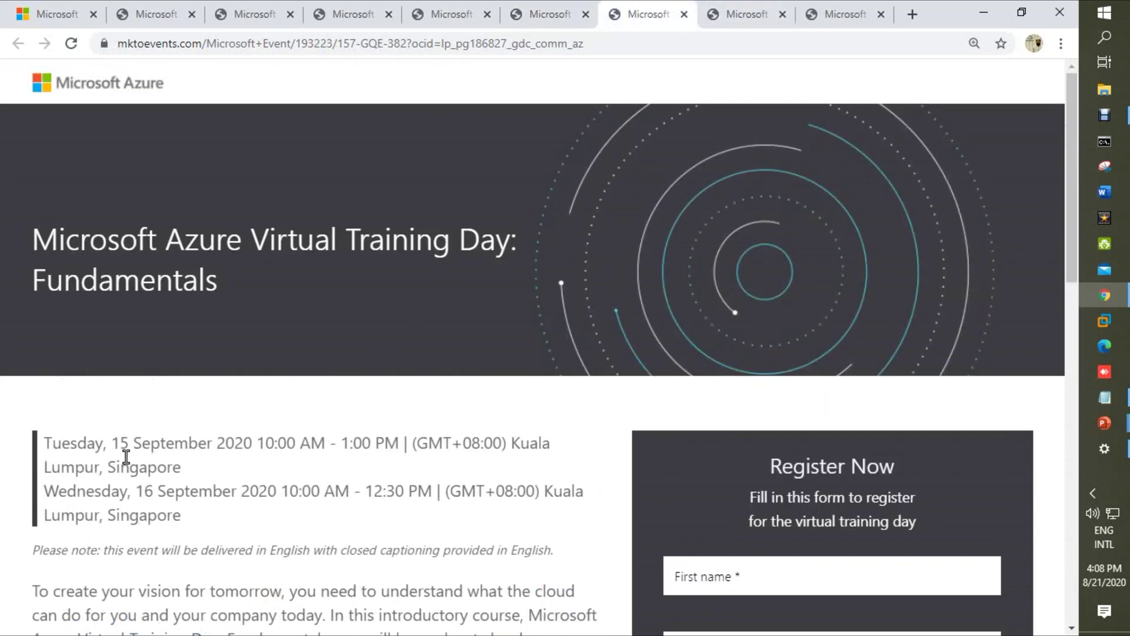
click(747, 6)
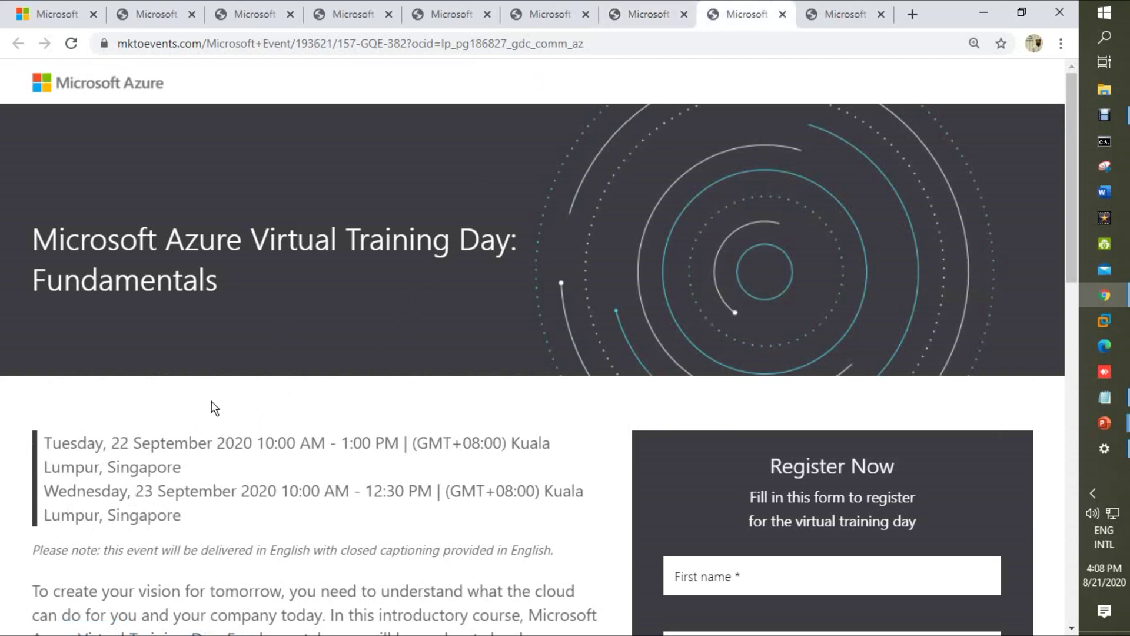
click(776, 8)
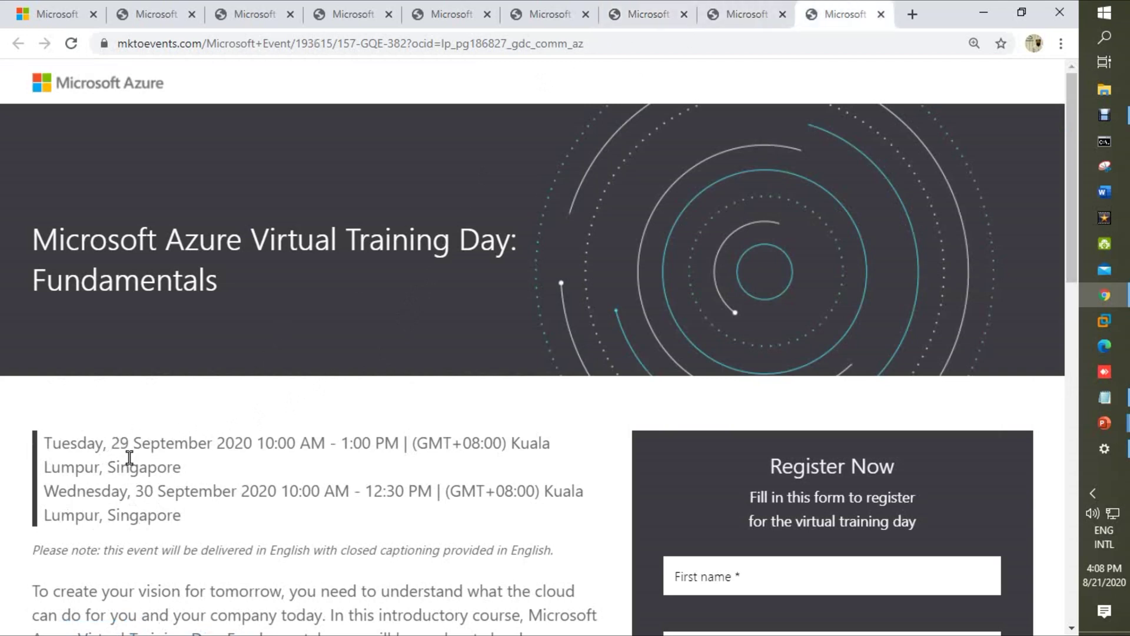
click(527, 7)
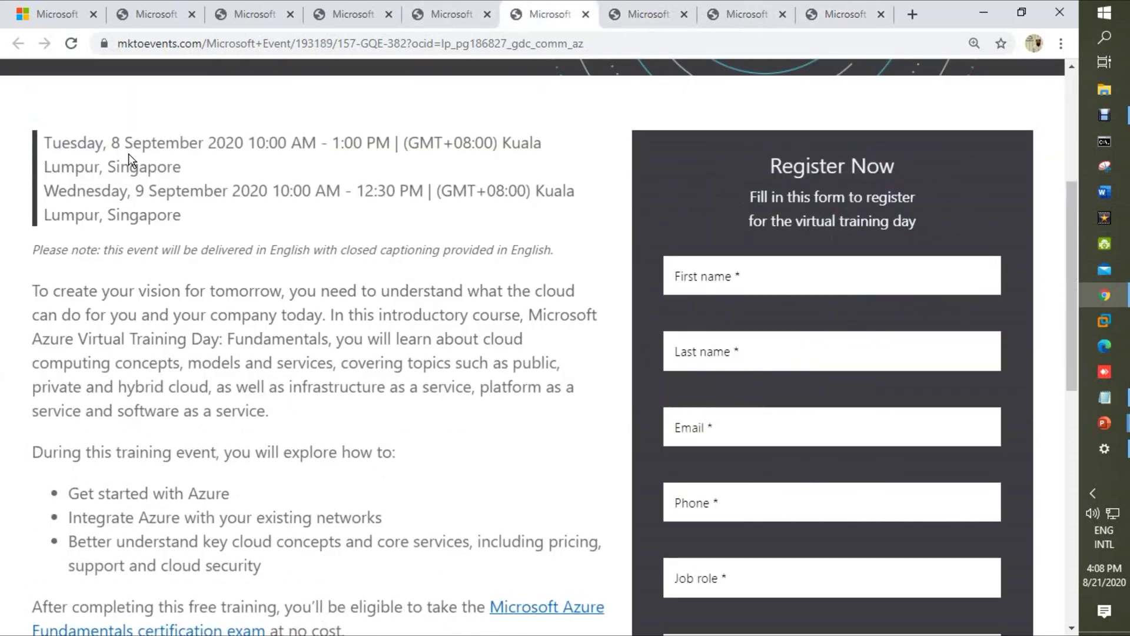
Autofill first and last name, email address and phone number from saved entries
click(714, 265)
click(716, 314)
click(715, 349)
click(710, 381)
click(708, 427)
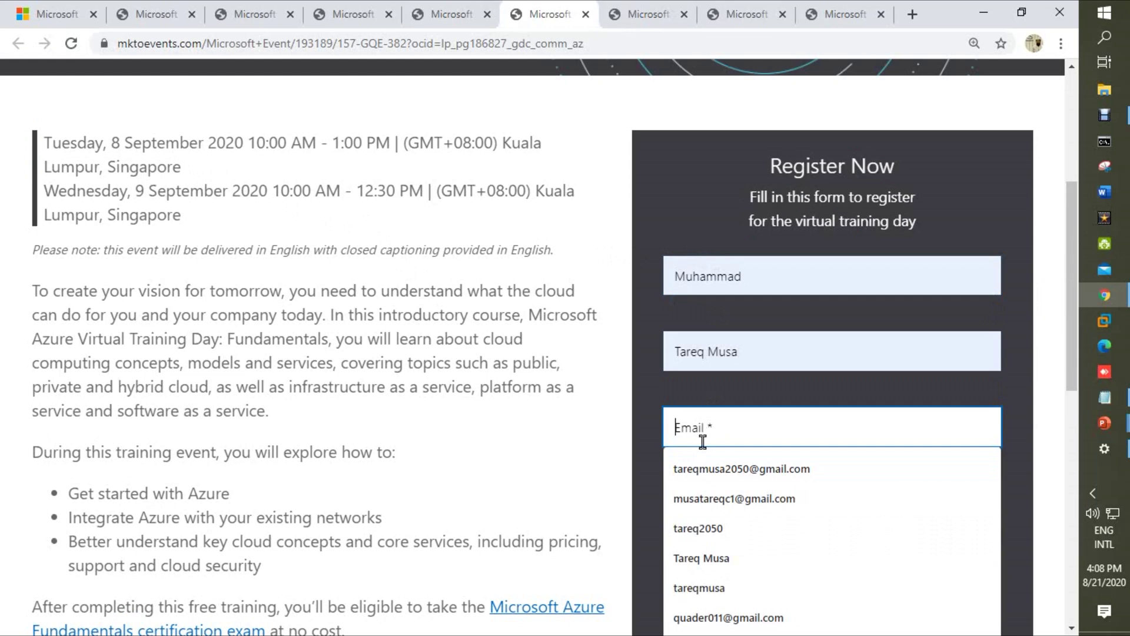
click(714, 496)
click(732, 545)
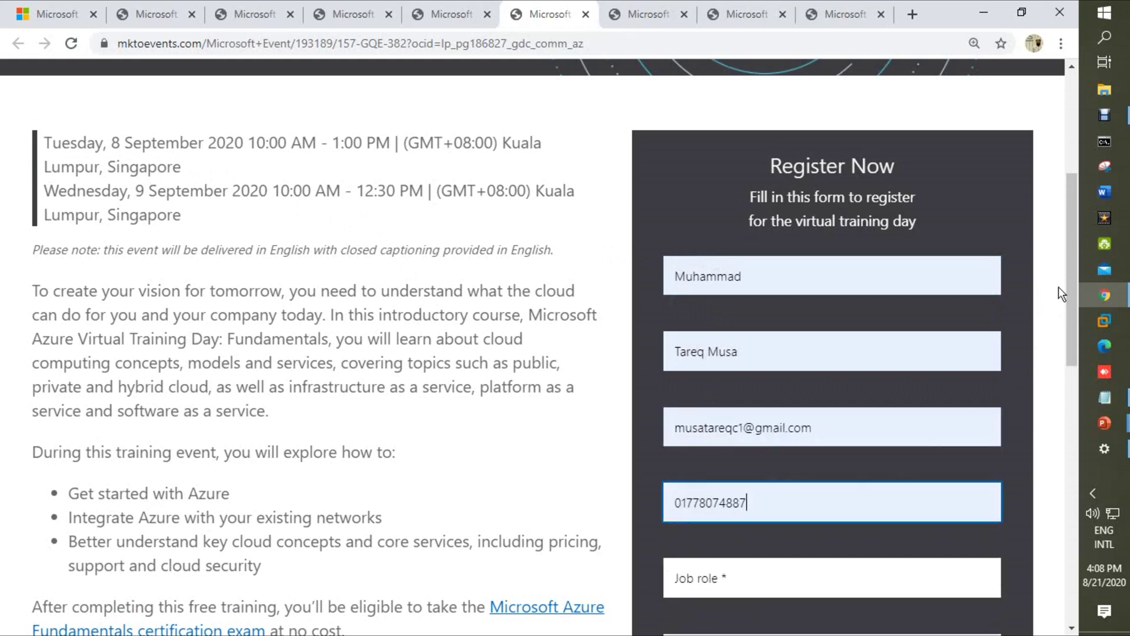
scroll(1059, 309, down, 3)
Set job role to System Engineer and company size to 25-49, then submit
click(718, 350)
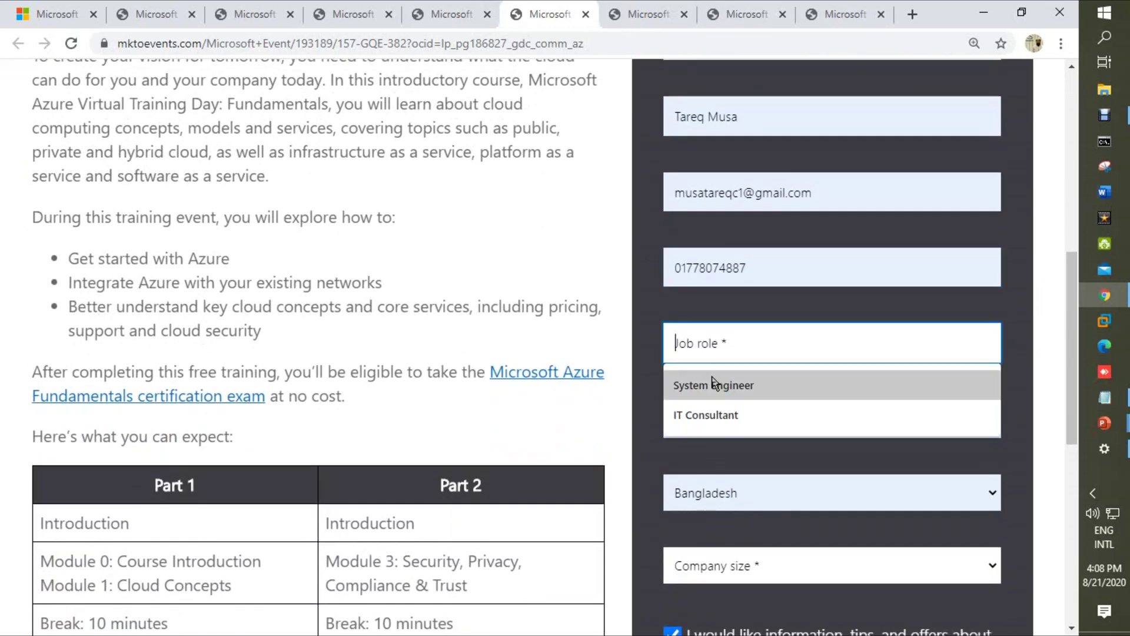
click(714, 383)
scroll(724, 413, down, 2)
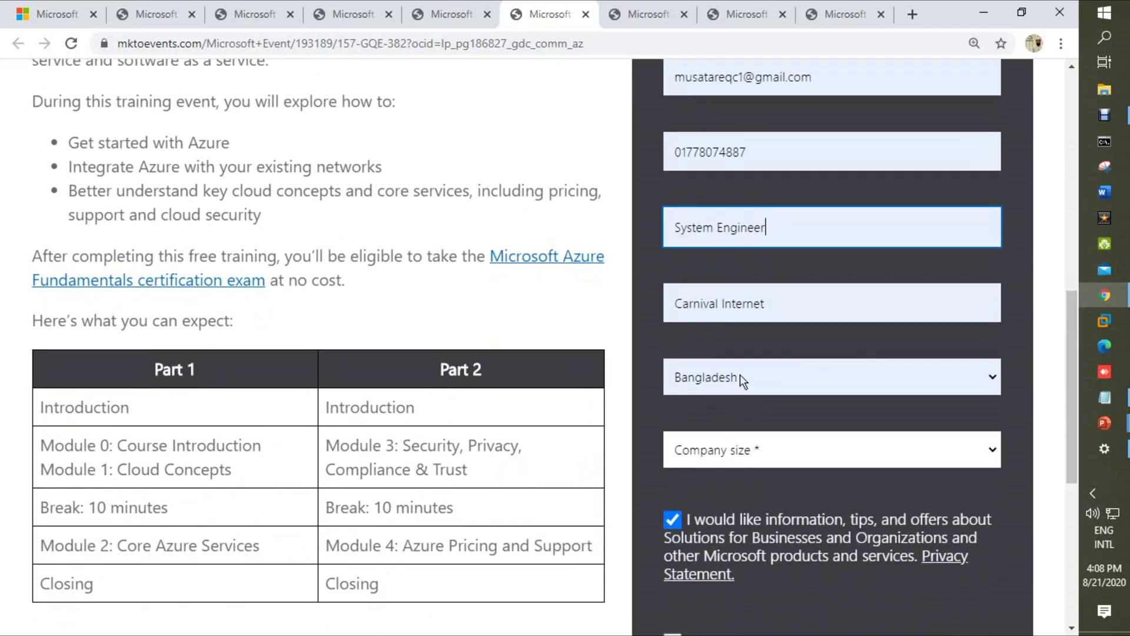
click(729, 450)
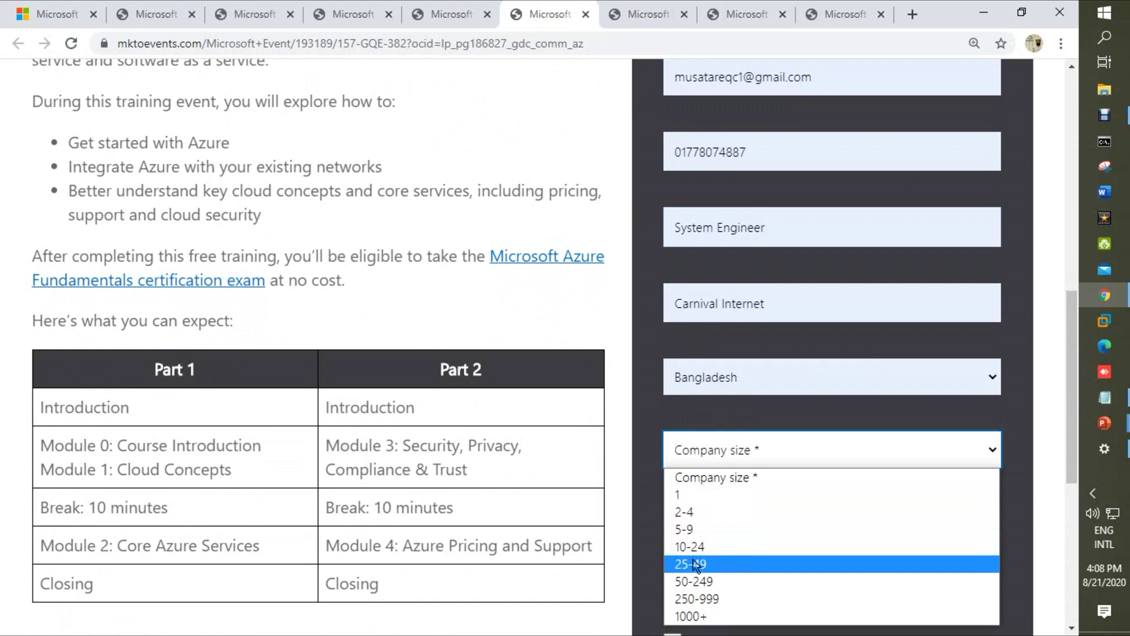
click(696, 566)
scroll(1073, 309, down, 5)
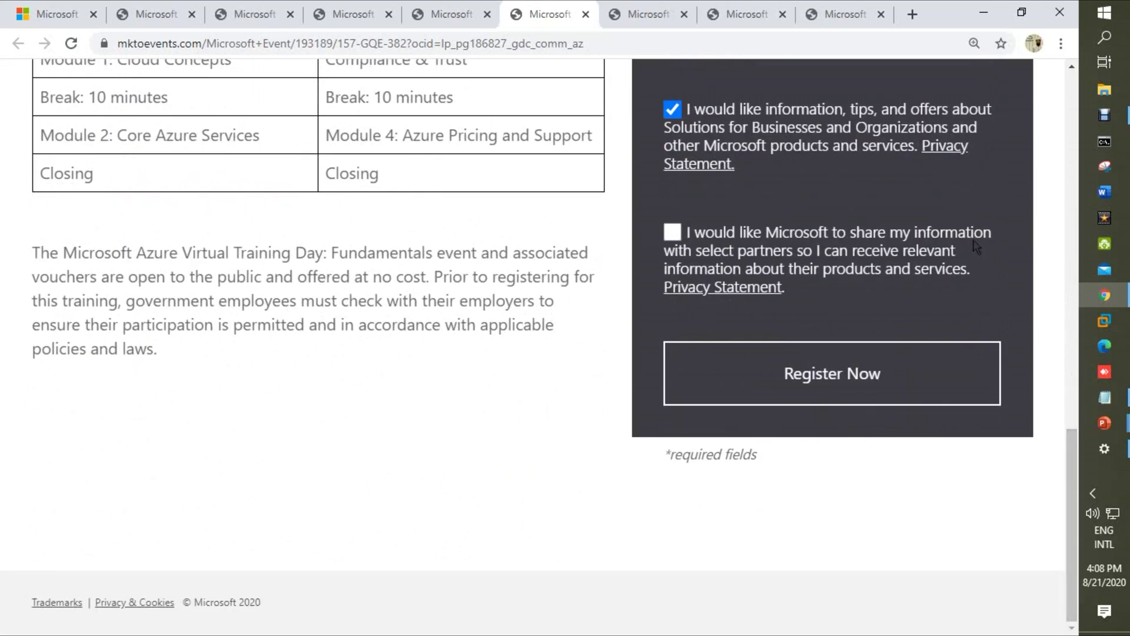
click(817, 376)
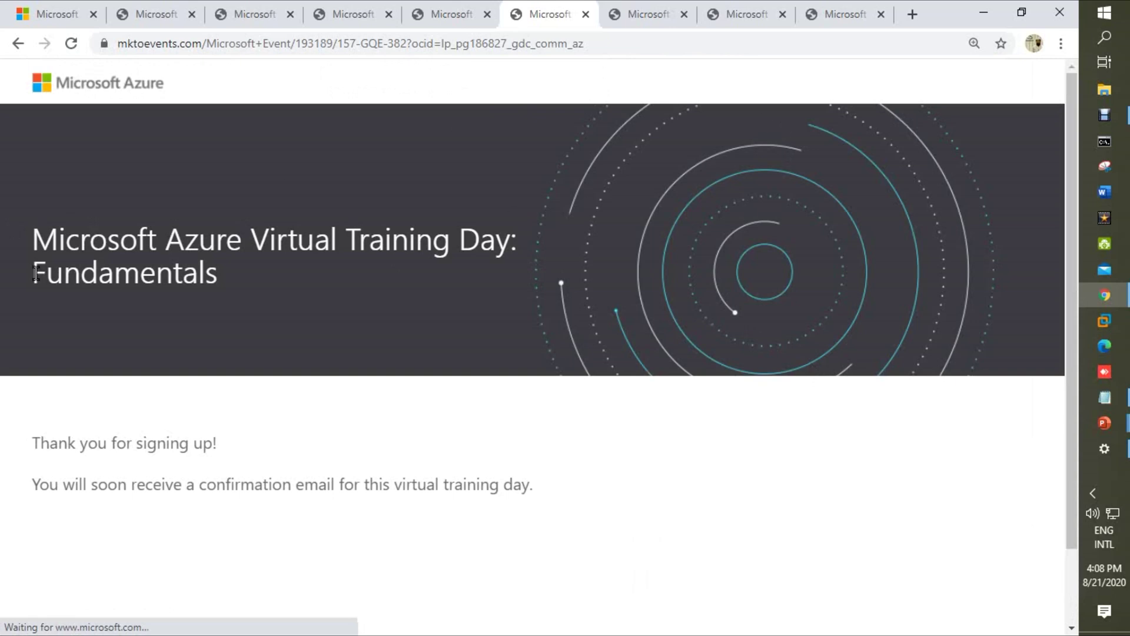
Read the thank-you page's event title and confirmation-email note, then open Gmail in a new tab
mouse_move(34, 237)
mouse_down()
mouse_move(340, 249)
mouse_move(281, 287)
mouse_up()
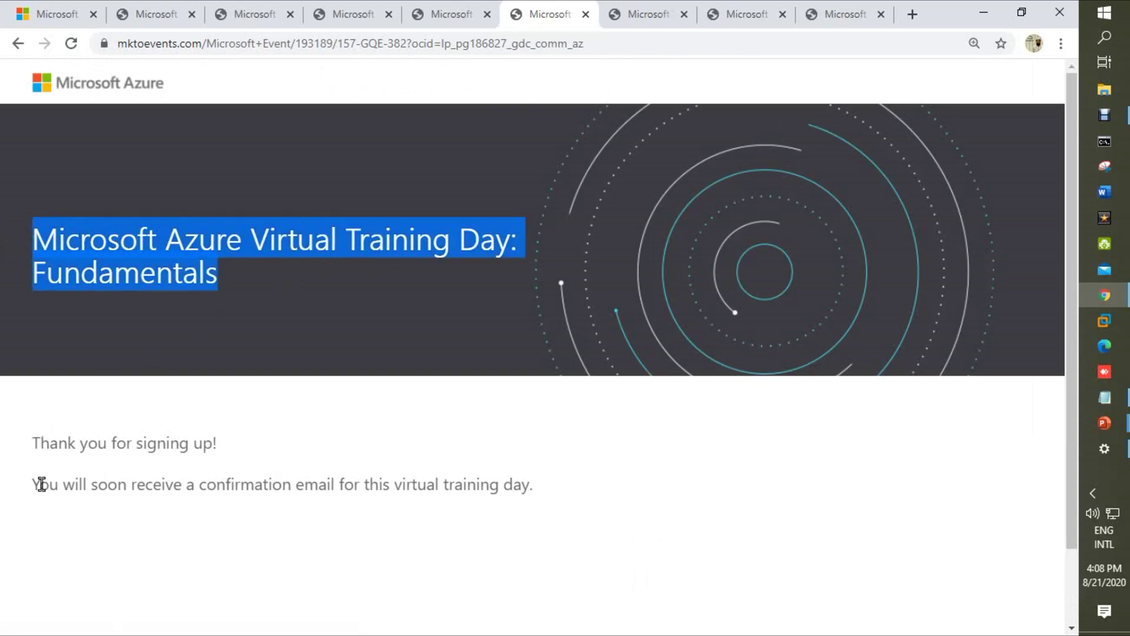
drag(33, 484, 529, 485)
scroll(1066, 159, down, 1)
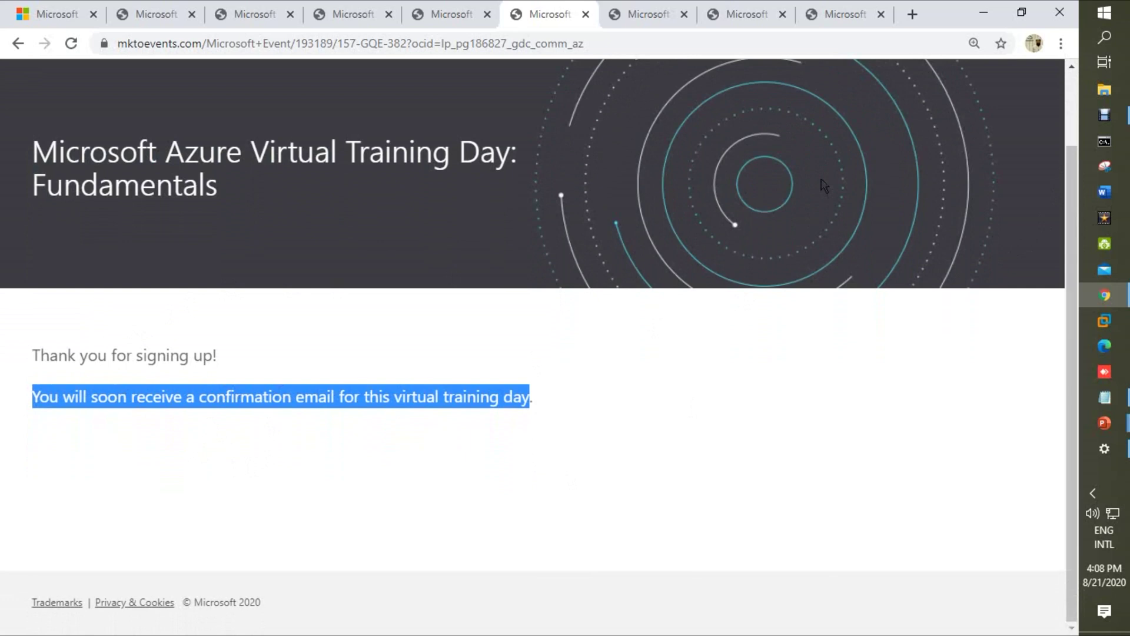
click(912, 14)
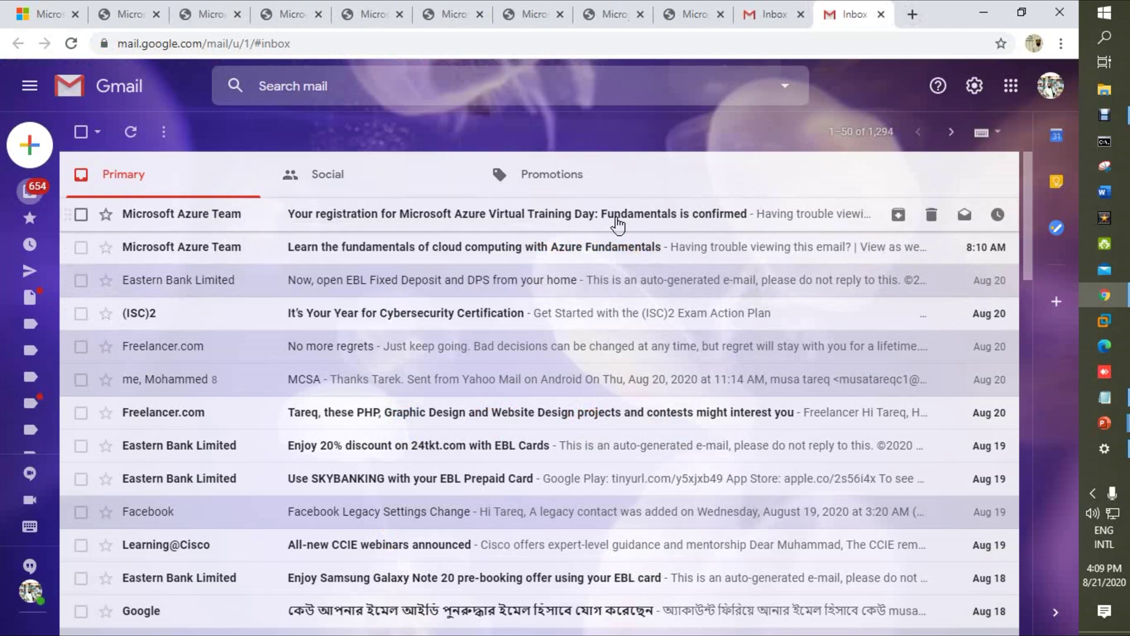
Read the 8–9 September Fundamentals confirmation email through, then head back to the catalog tab
click(456, 219)
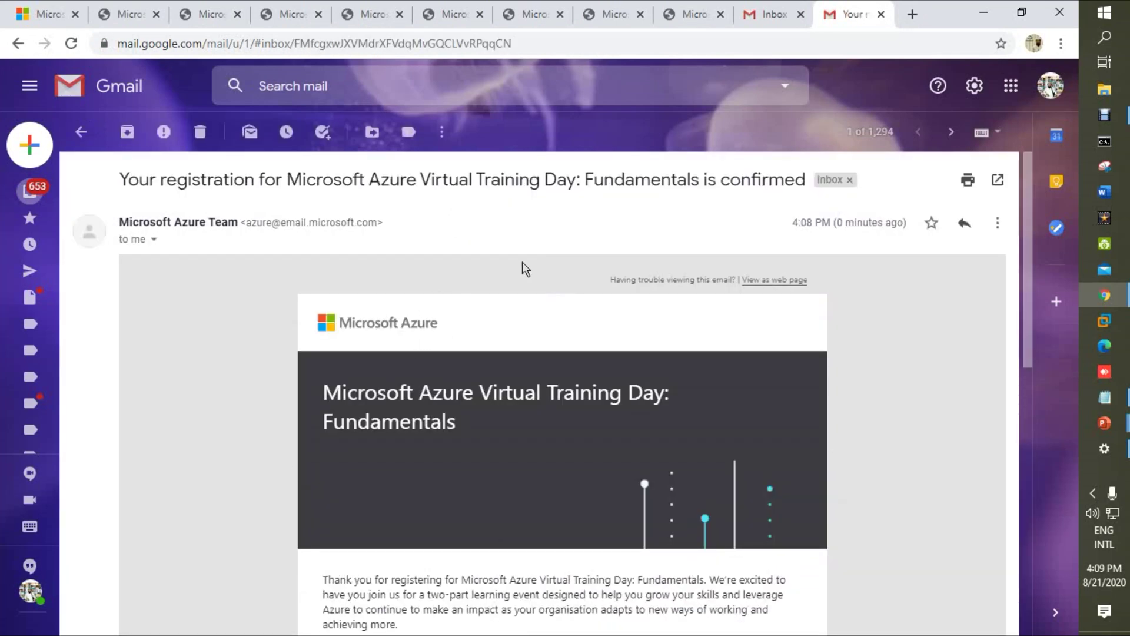
drag(1027, 167, 1033, 315)
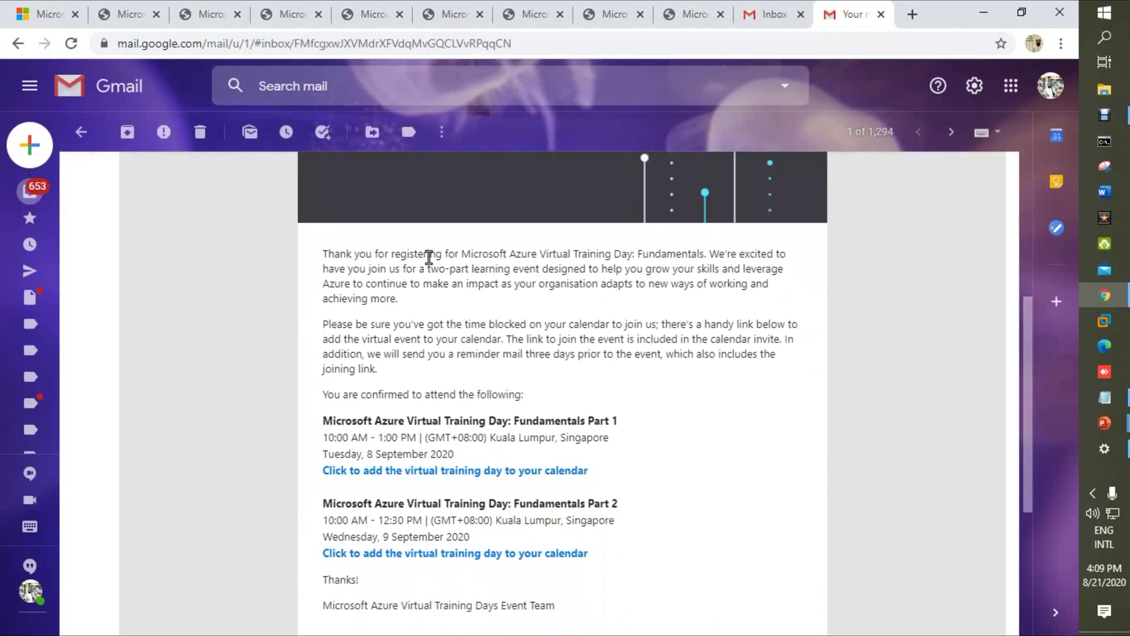
drag(327, 254, 628, 256)
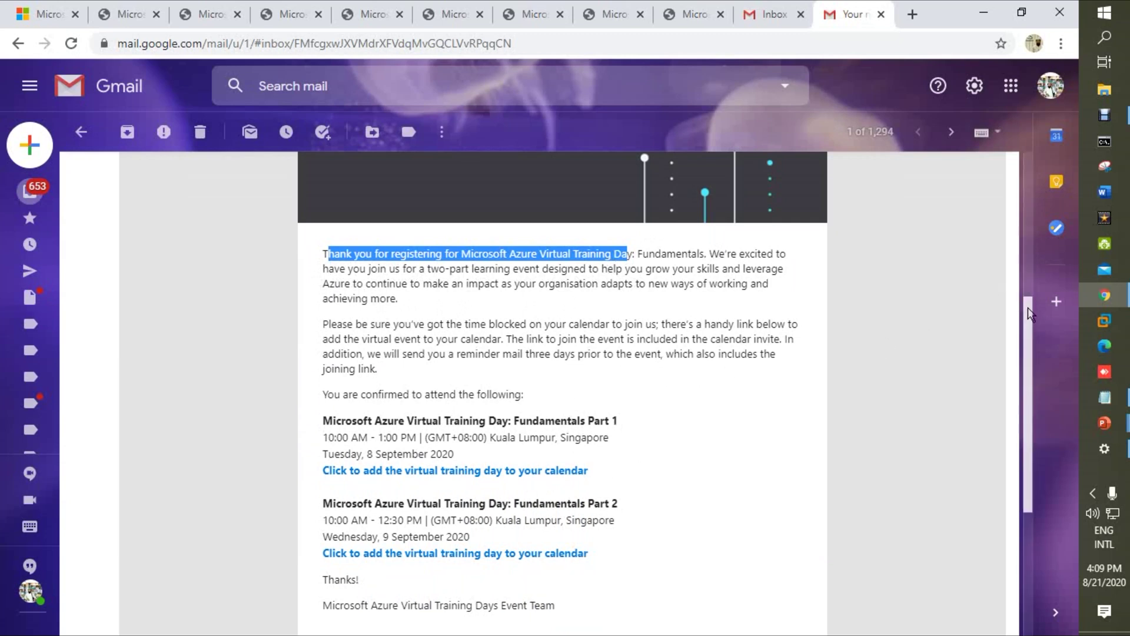
drag(1029, 315, 1028, 438)
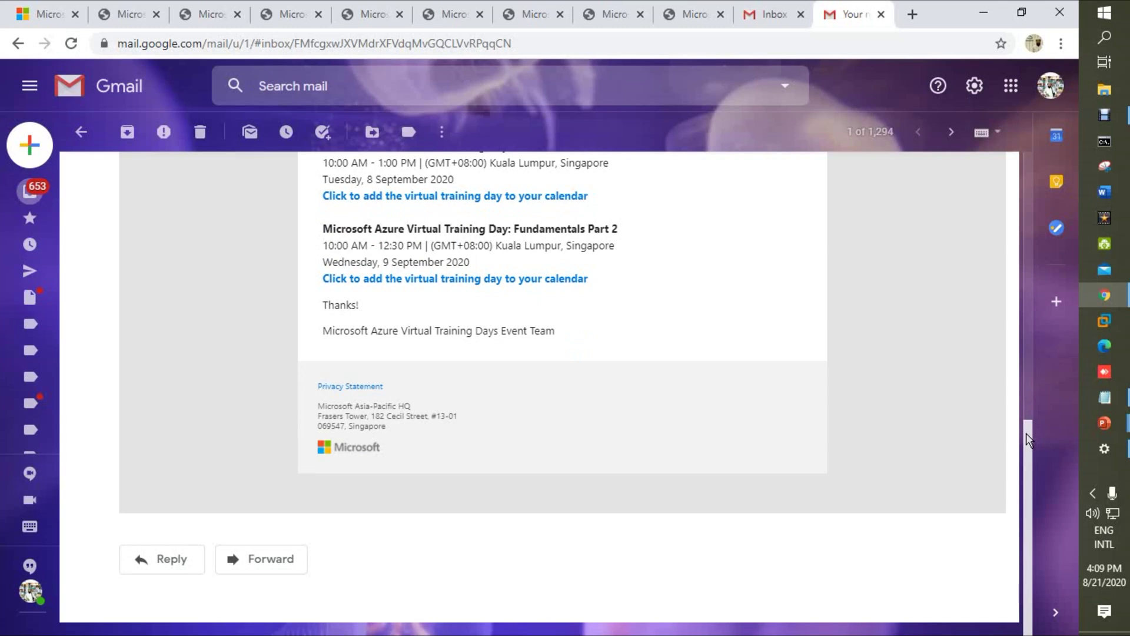
click(133, 13)
Switch to the first tab showing the 22–23 and 29–30 September session listings
click(55, 7)
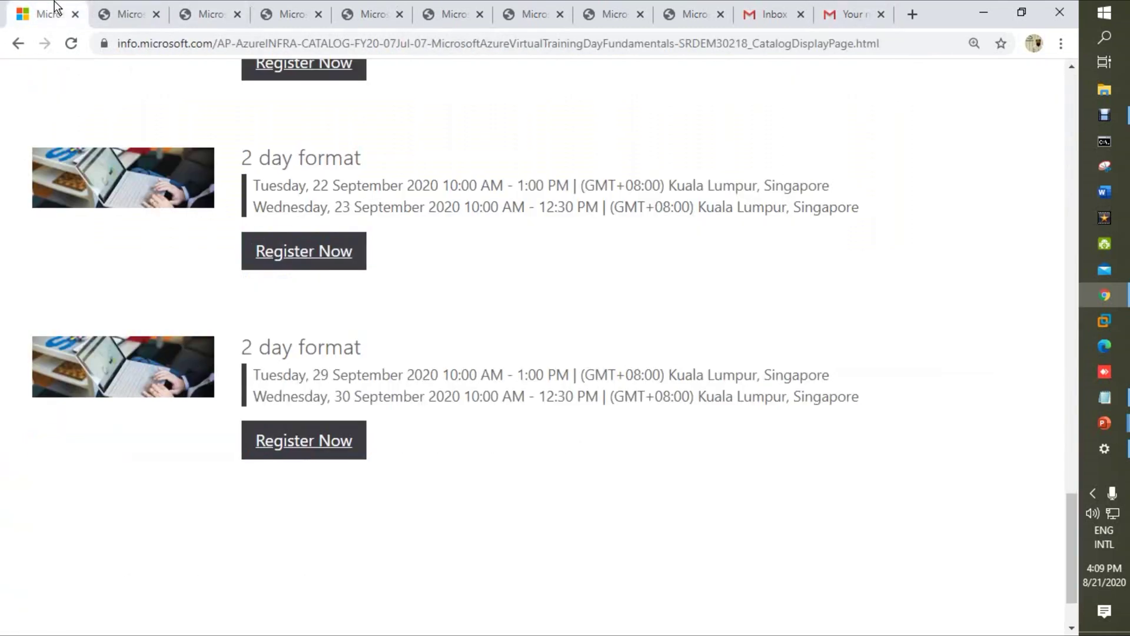